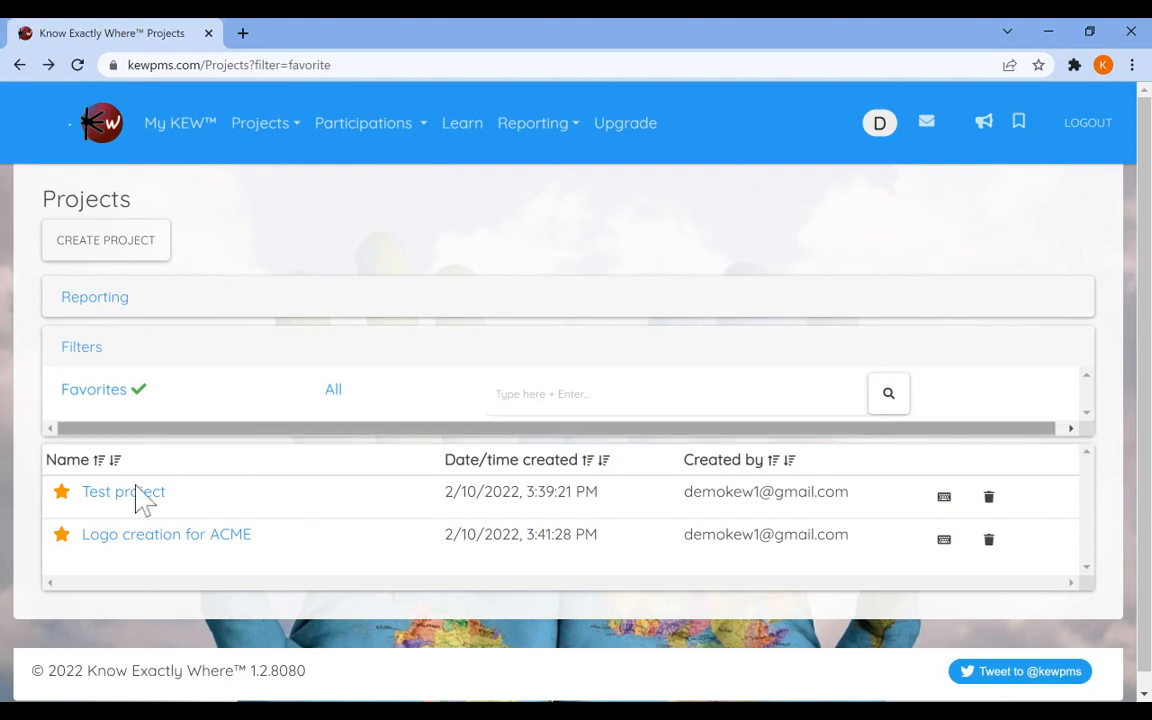
Open the Logo creation for ACME project and create new blank meeting minutes.
left_click(160, 535)
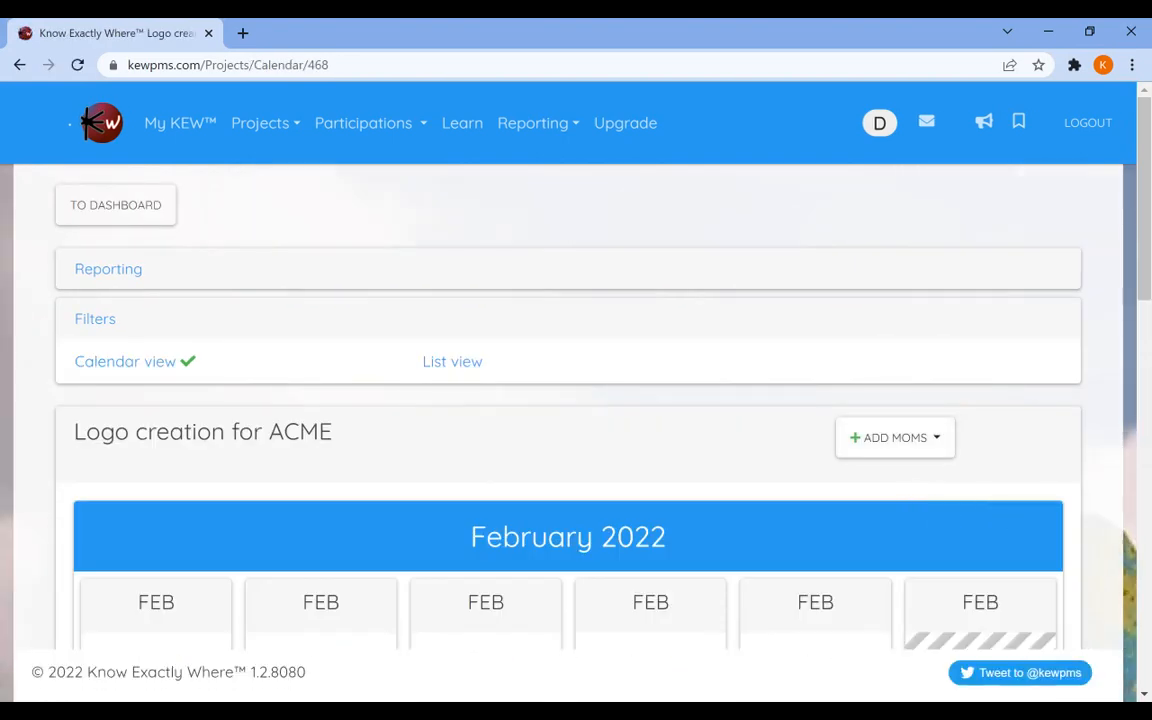
left_click(895, 437)
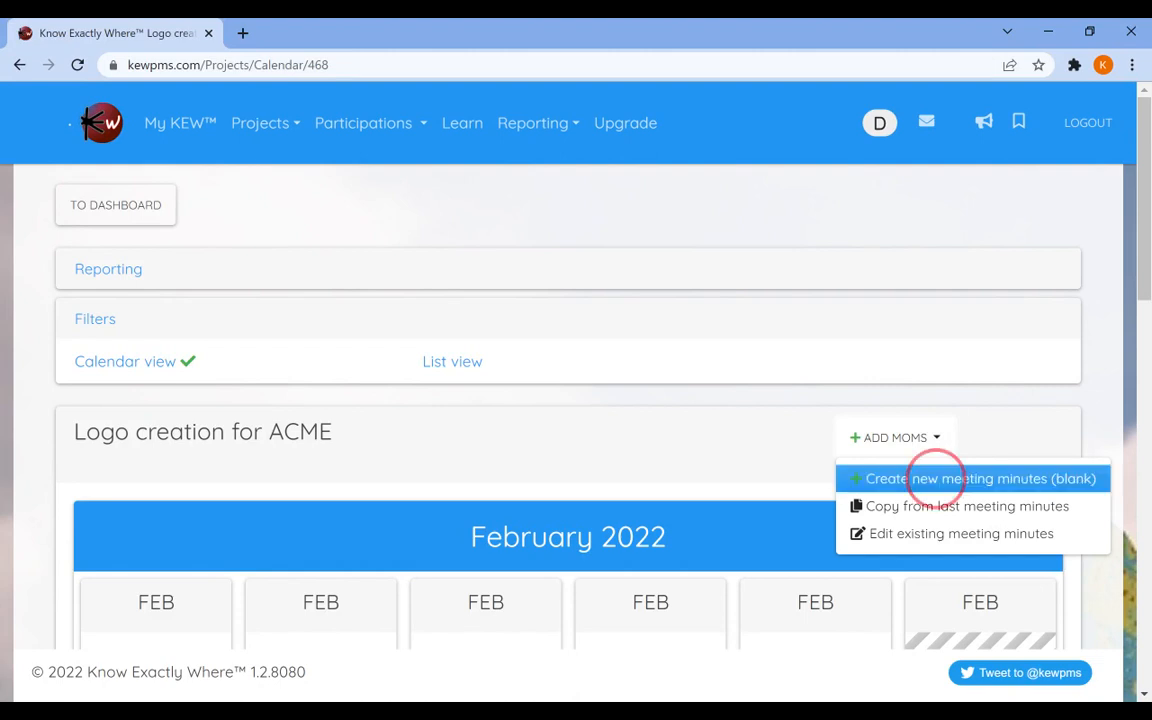
left_click(980, 478)
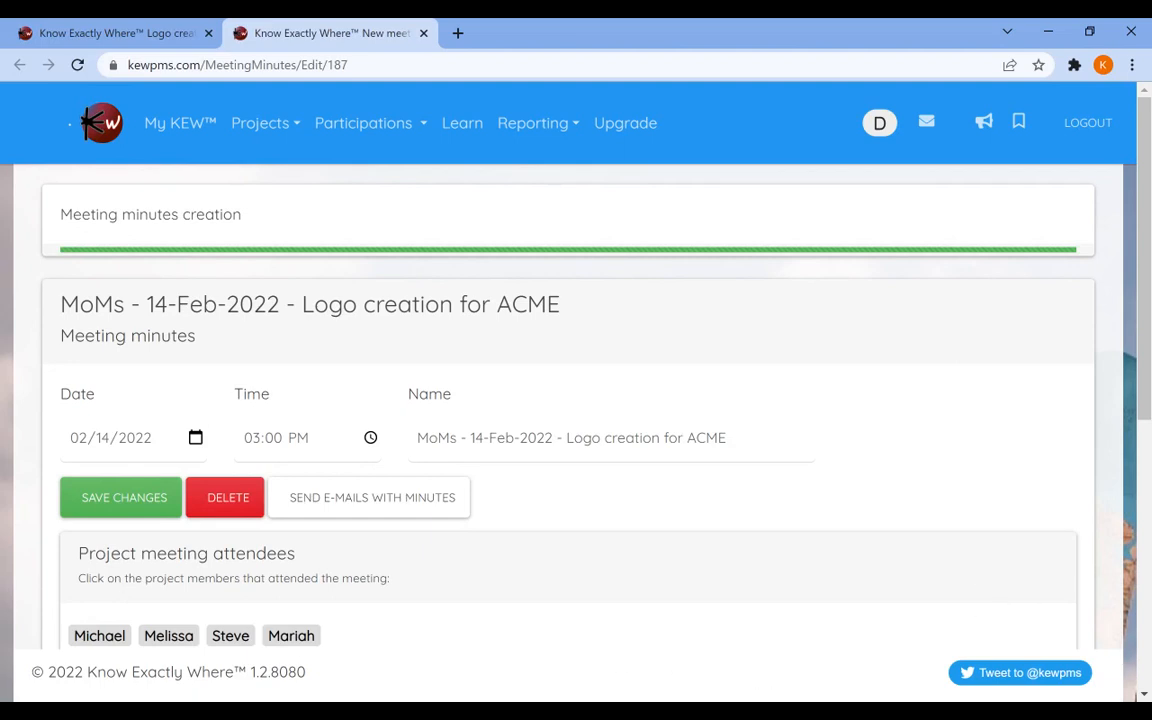
Set the meeting date to 02/07/2022.
left_click(190, 437)
left_click(103, 551)
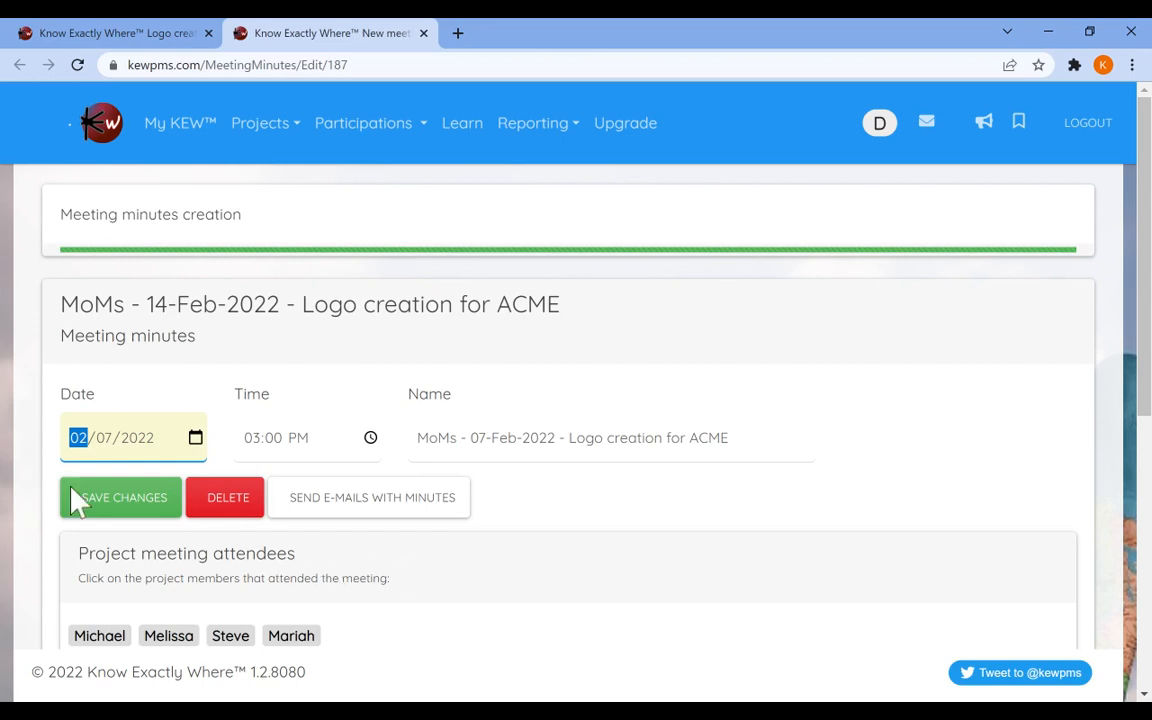
Mark Michael, Melissa, Steve and Mariah as meeting attendees.
scroll(482, 440, "down", 1)
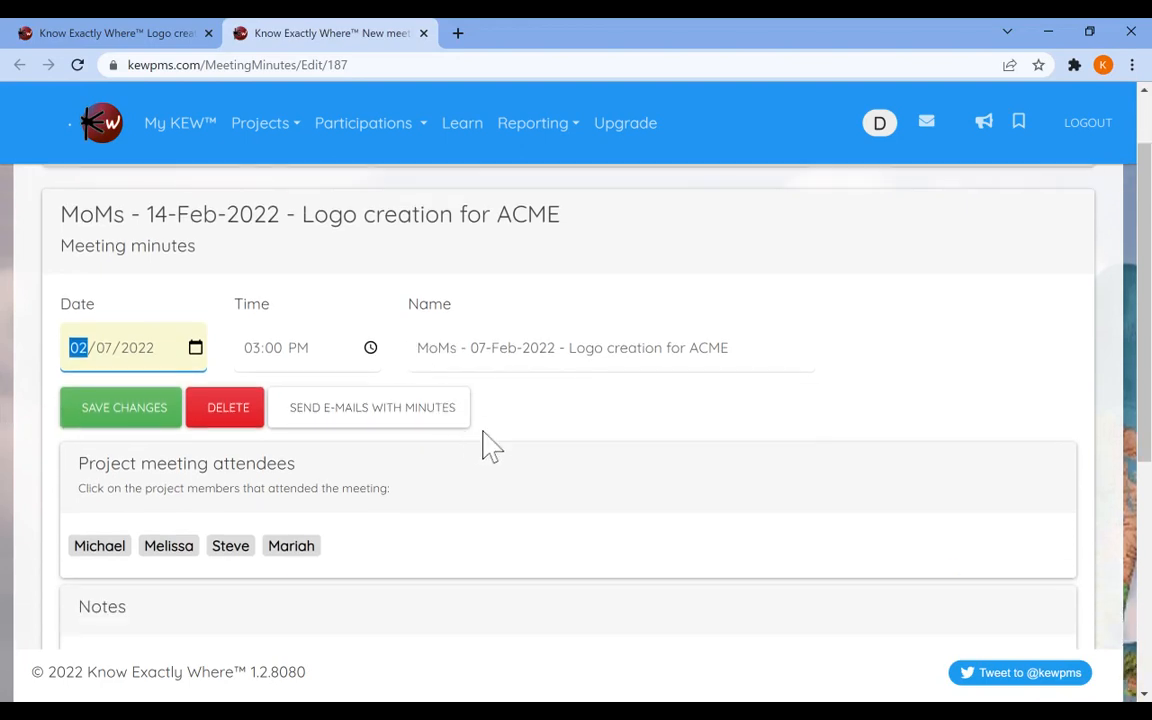
scroll(482, 440, "down", 1)
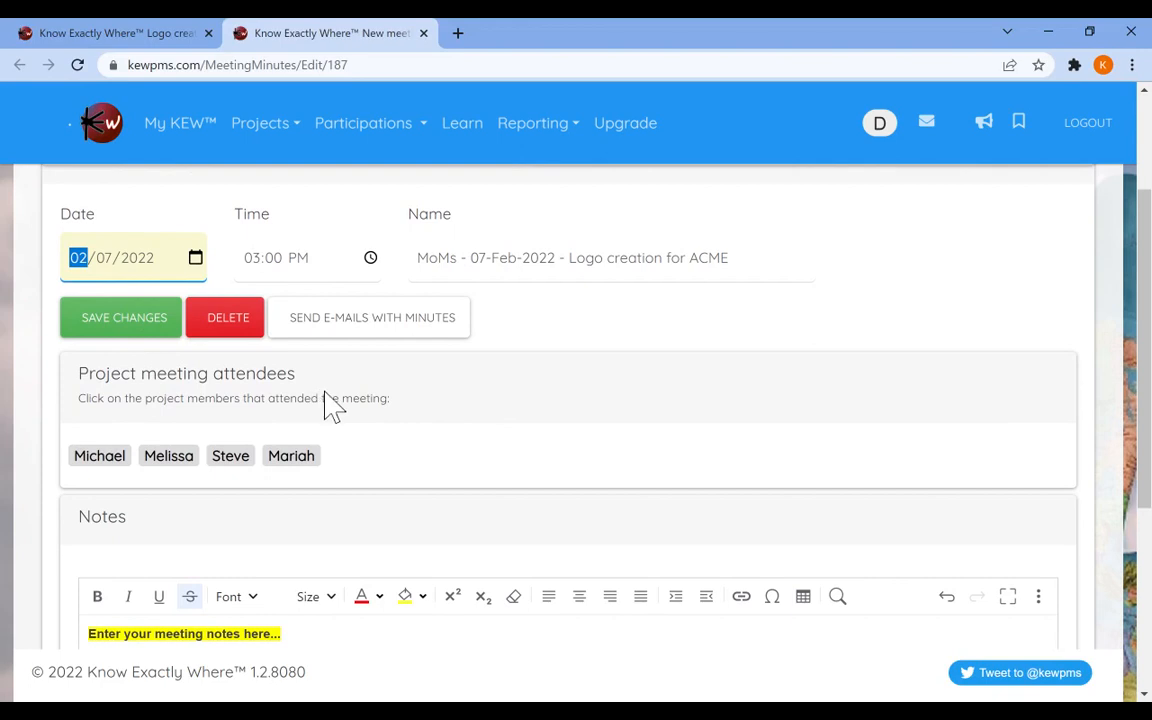
scroll(329, 404, "down", 1)
left_click(100, 366)
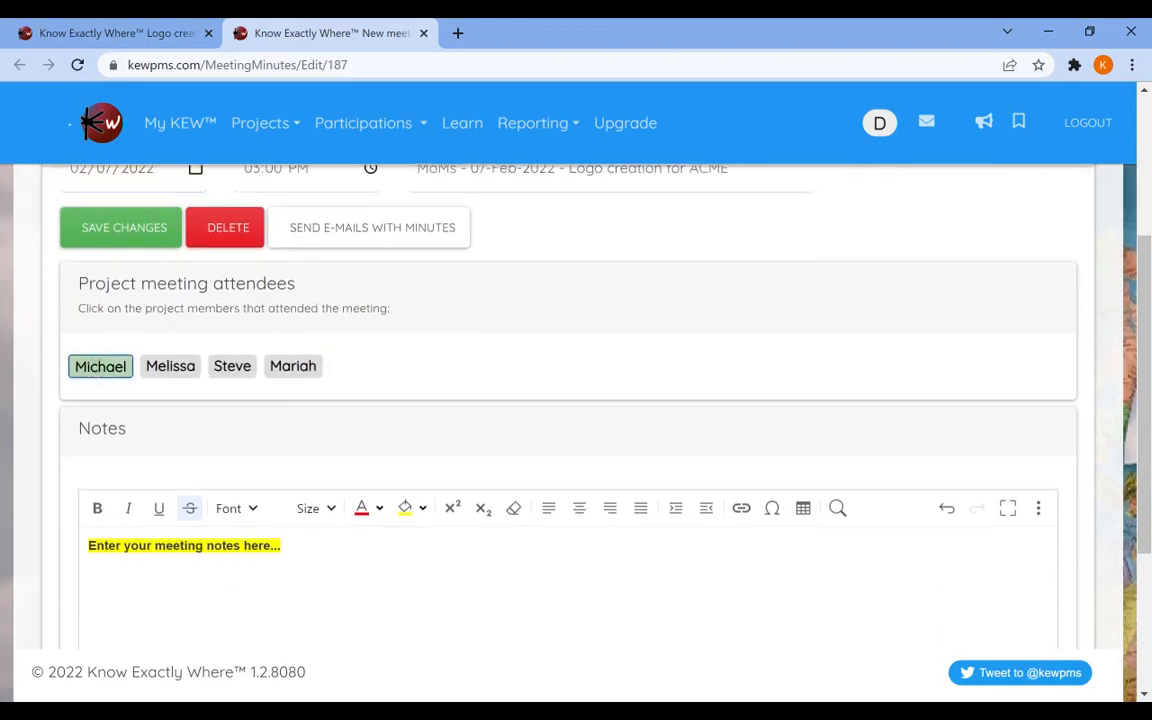
left_click(171, 366)
left_click(234, 366)
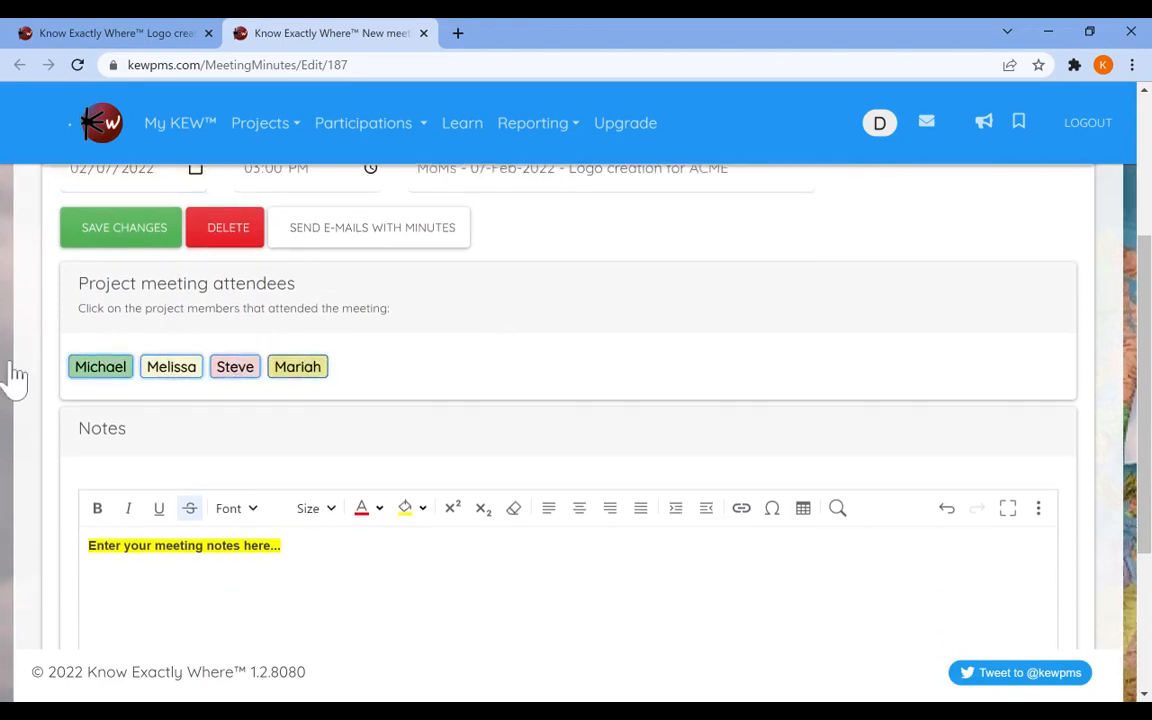
Replace the placeholder notes text with "The notes for the first meeting".
scroll(231, 450, "down", 1)
scroll(570, 420, "down", 1)
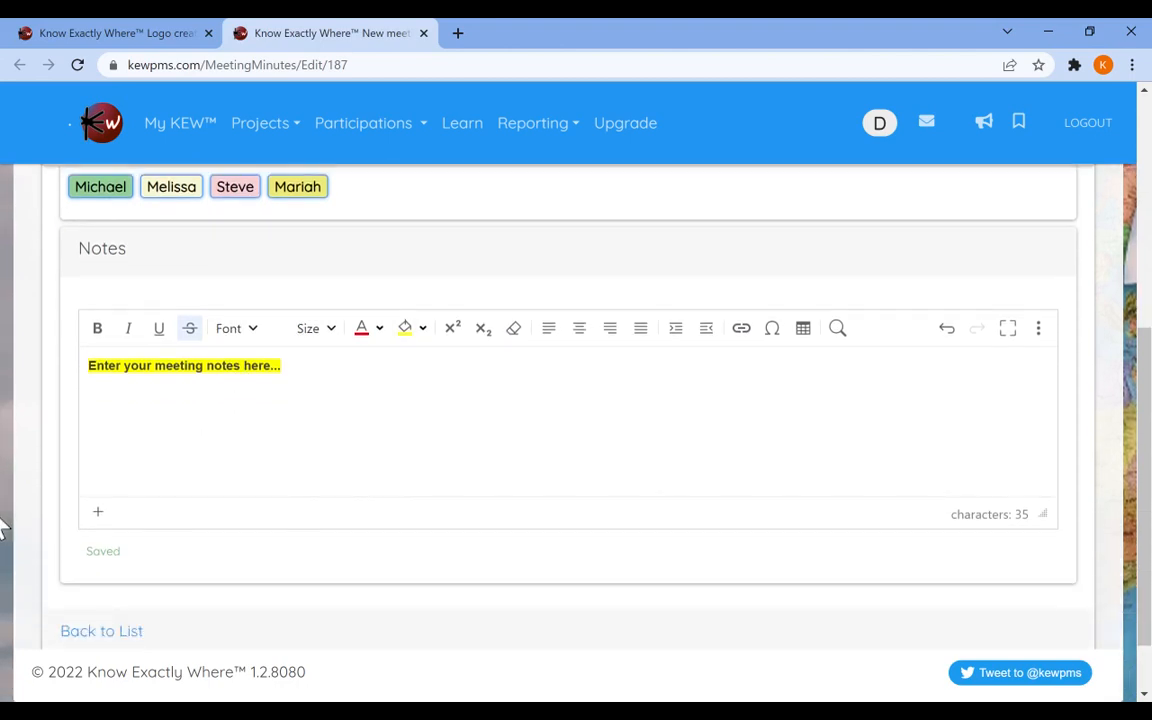
left_click_drag(300, 366, 98, 336)
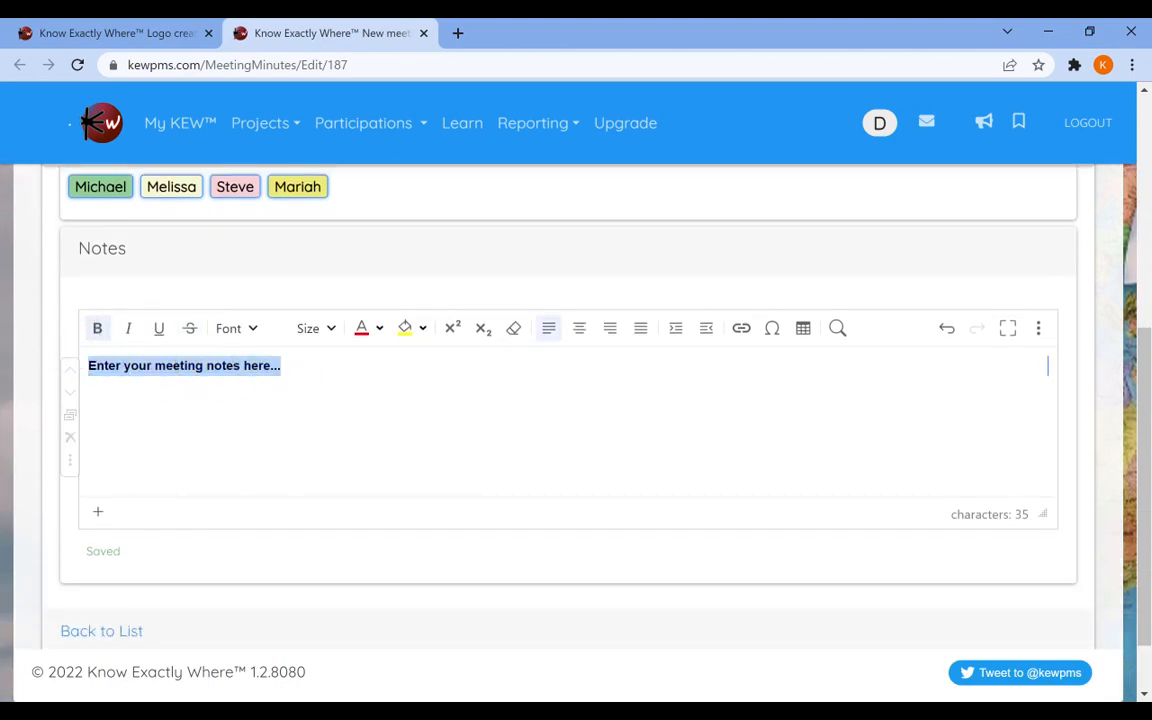
key("BackSpace")
type("The notes for the first meeting")
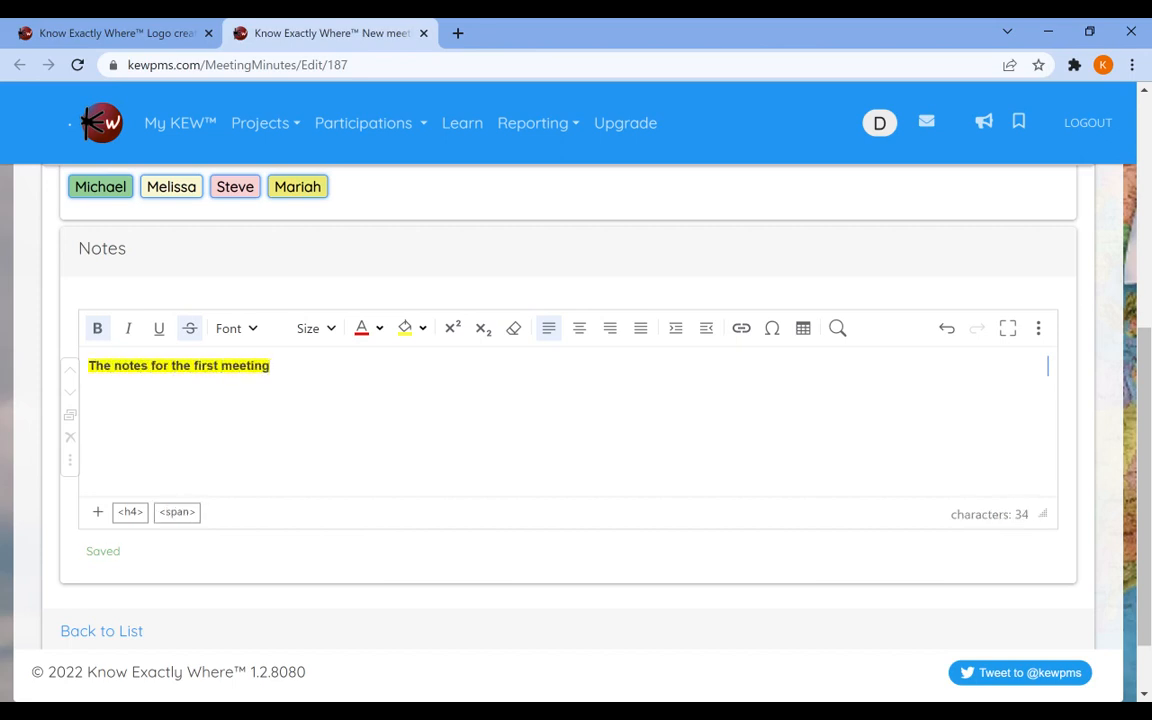
Save the changes to the meeting minutes.
scroll(568, 400, "up", 1)
scroll(190, 418, "up", 4)
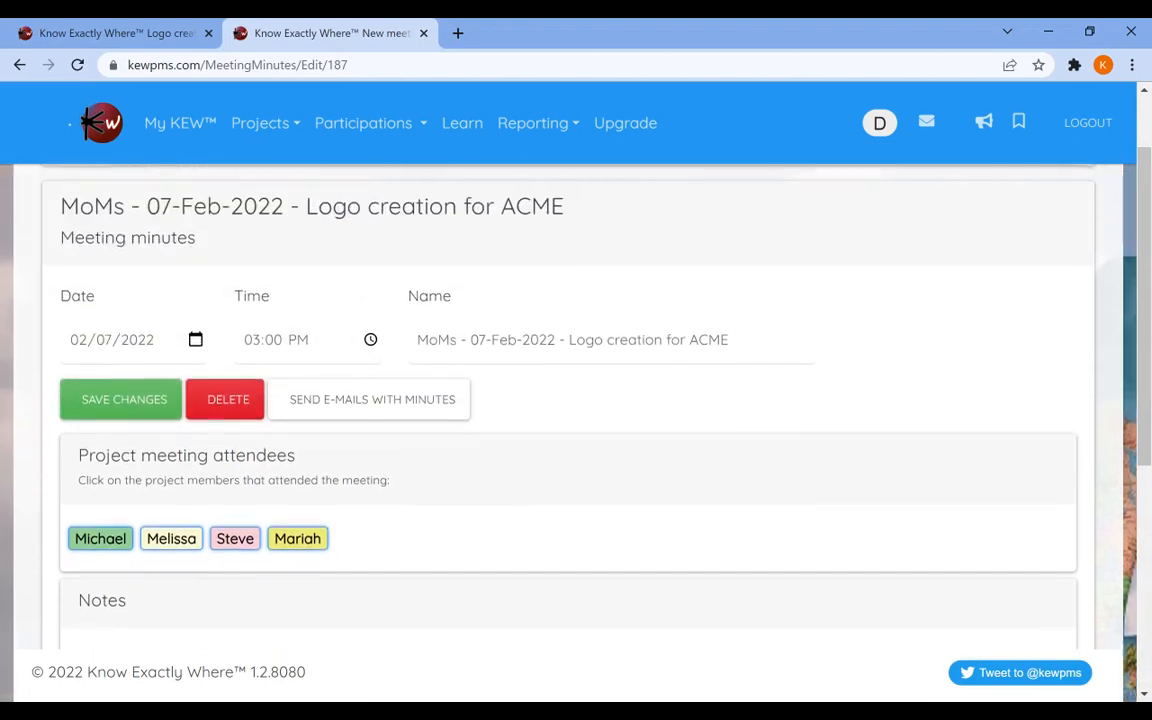
left_click(120, 497)
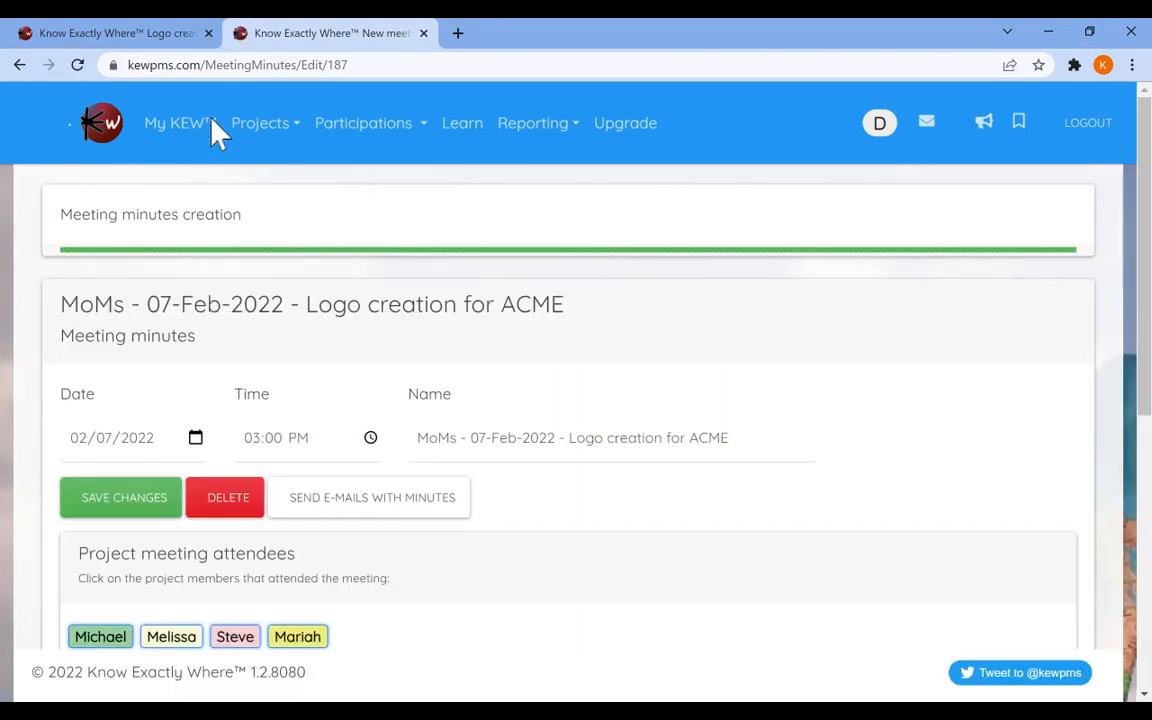
Return to the Logo creation for ACME project and create new meeting minutes copied from the last meeting minutes.
left_click(259, 122)
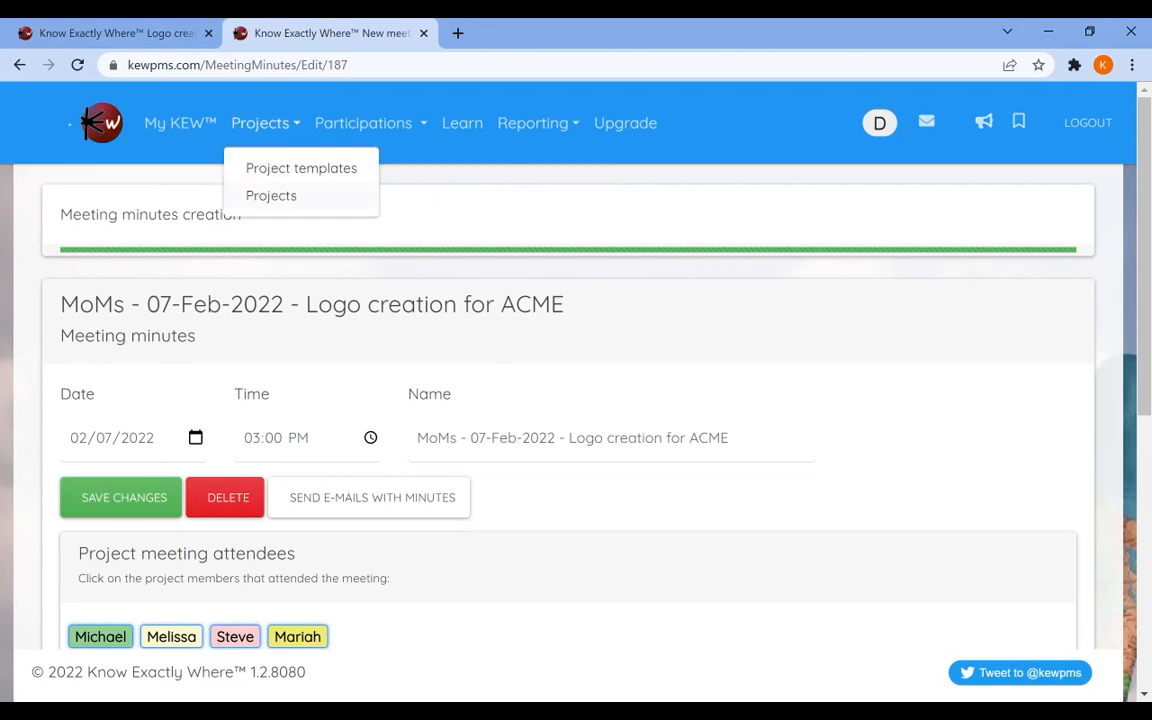
left_click(271, 195)
left_click(166, 534)
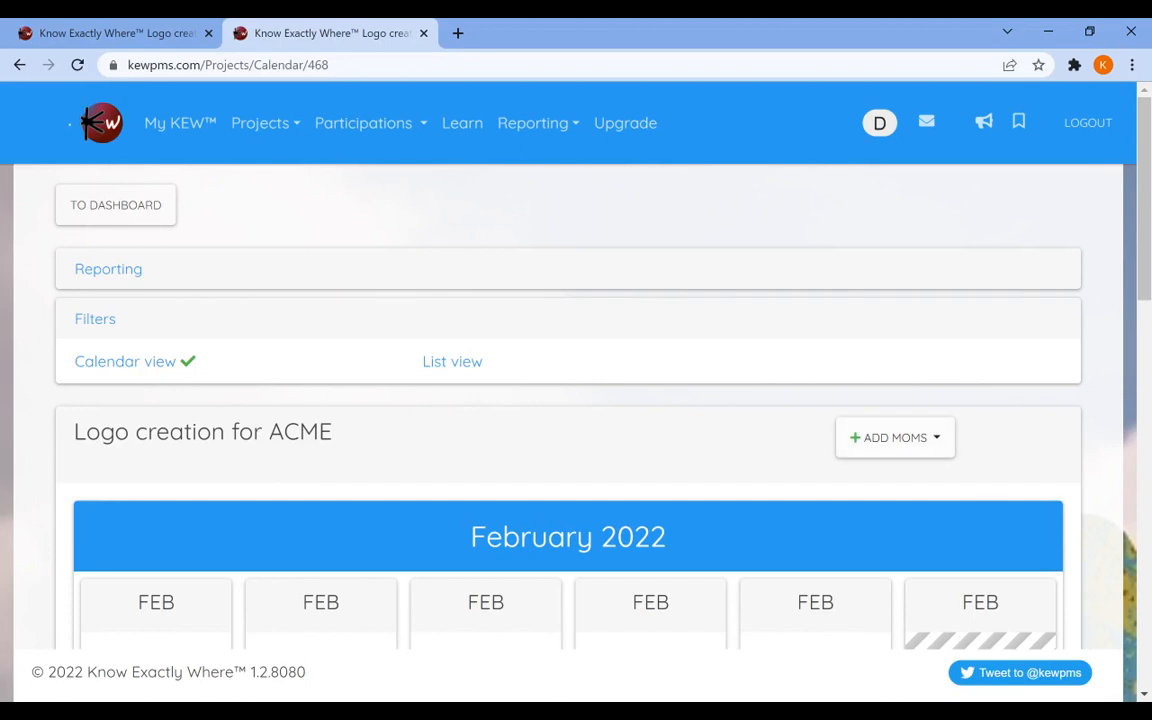
left_click(894, 438)
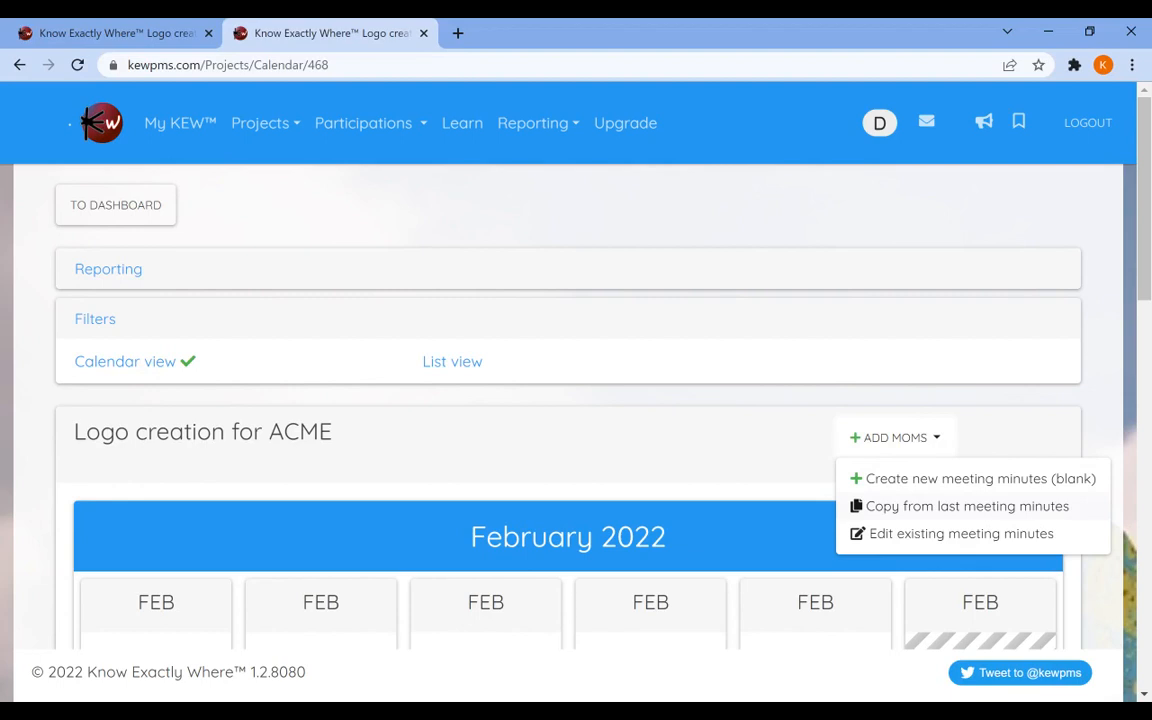
left_click(967, 506)
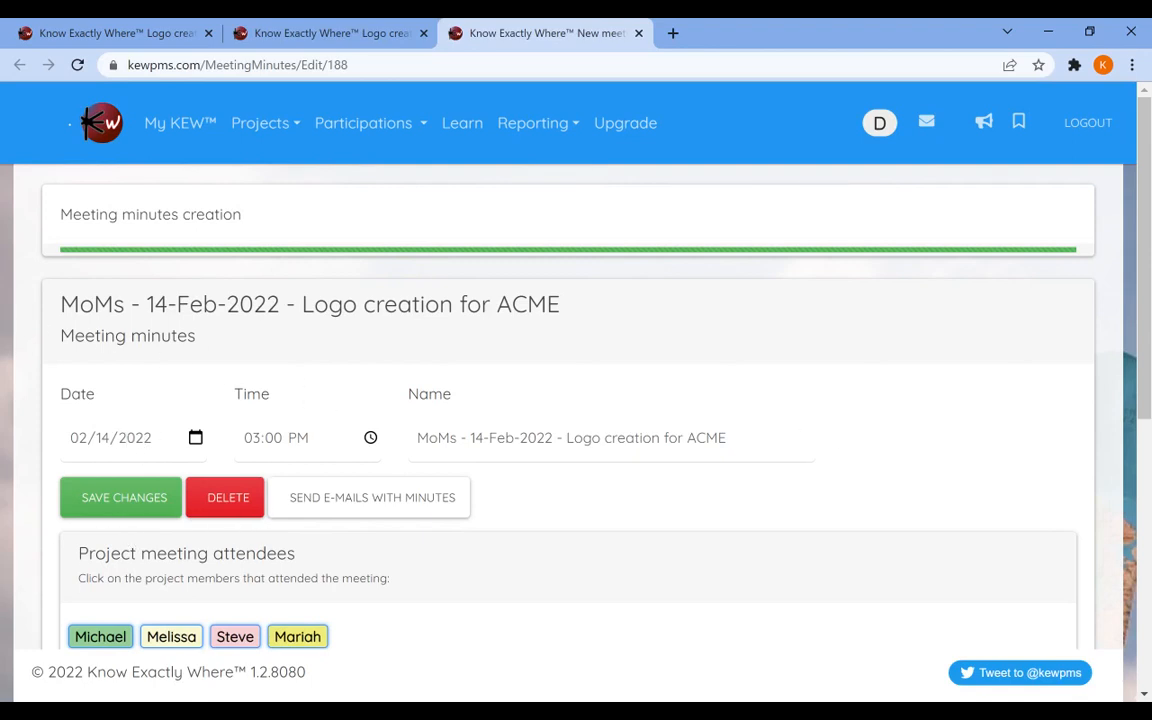
Remove Mariah from the meeting attendees.
scroll(108, 466, "down", 2)
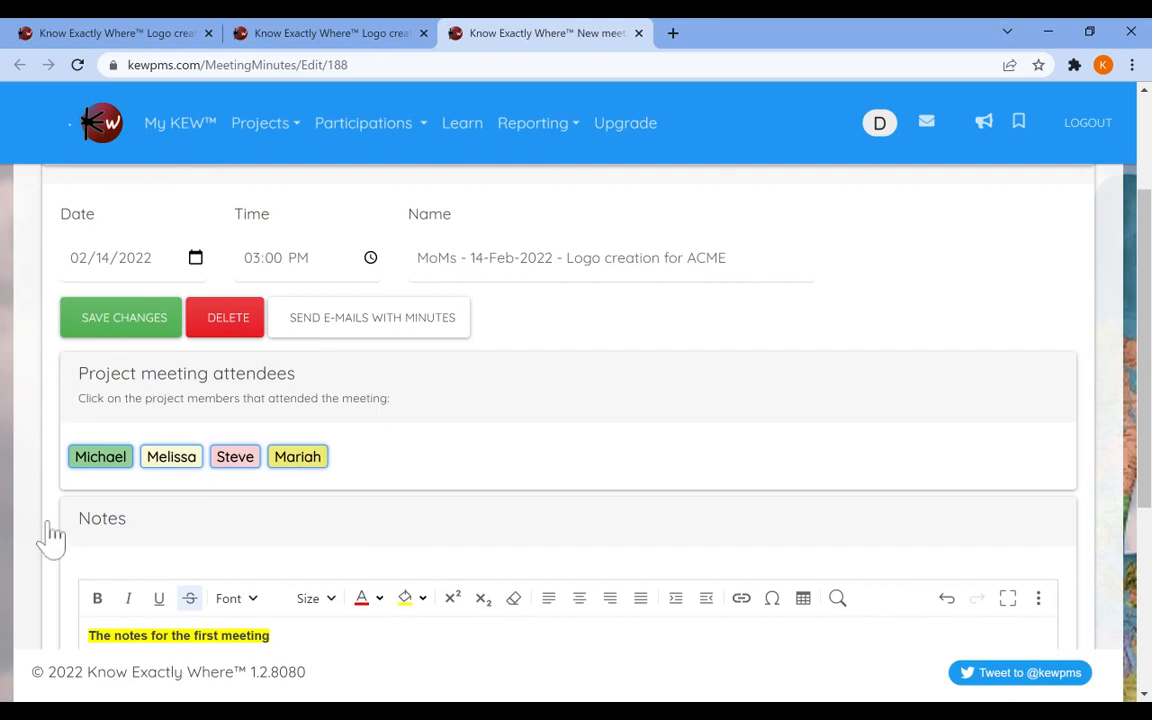
scroll(406, 548, "down", 1)
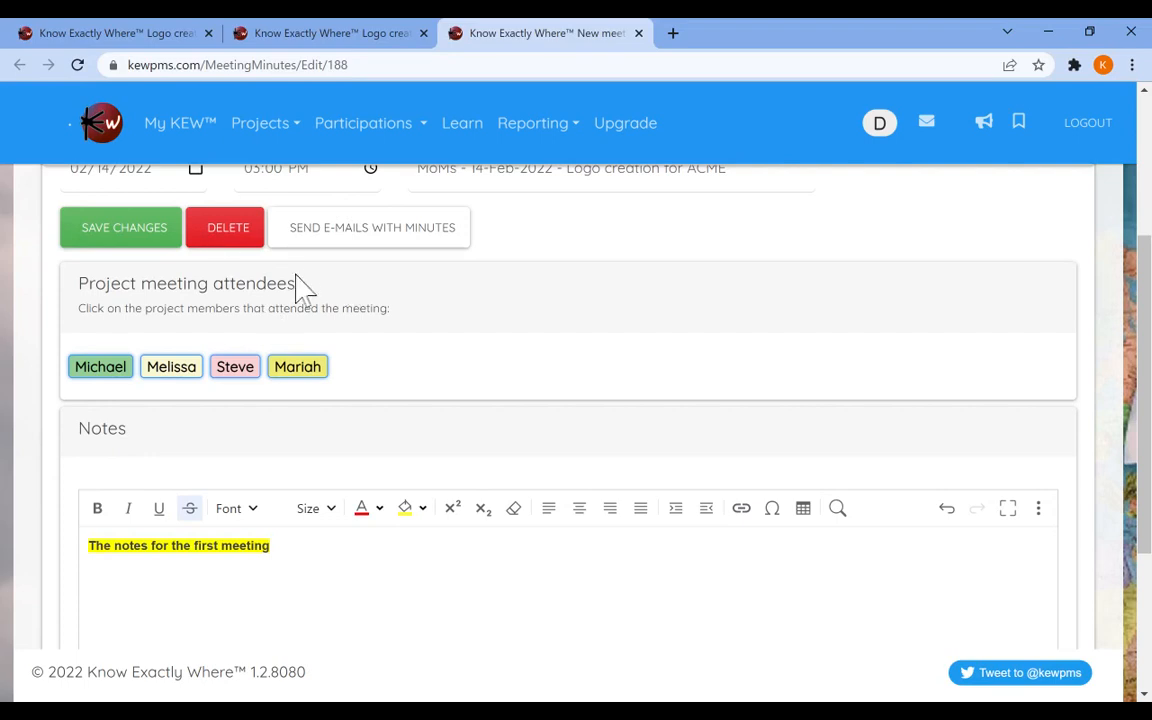
left_click(296, 367)
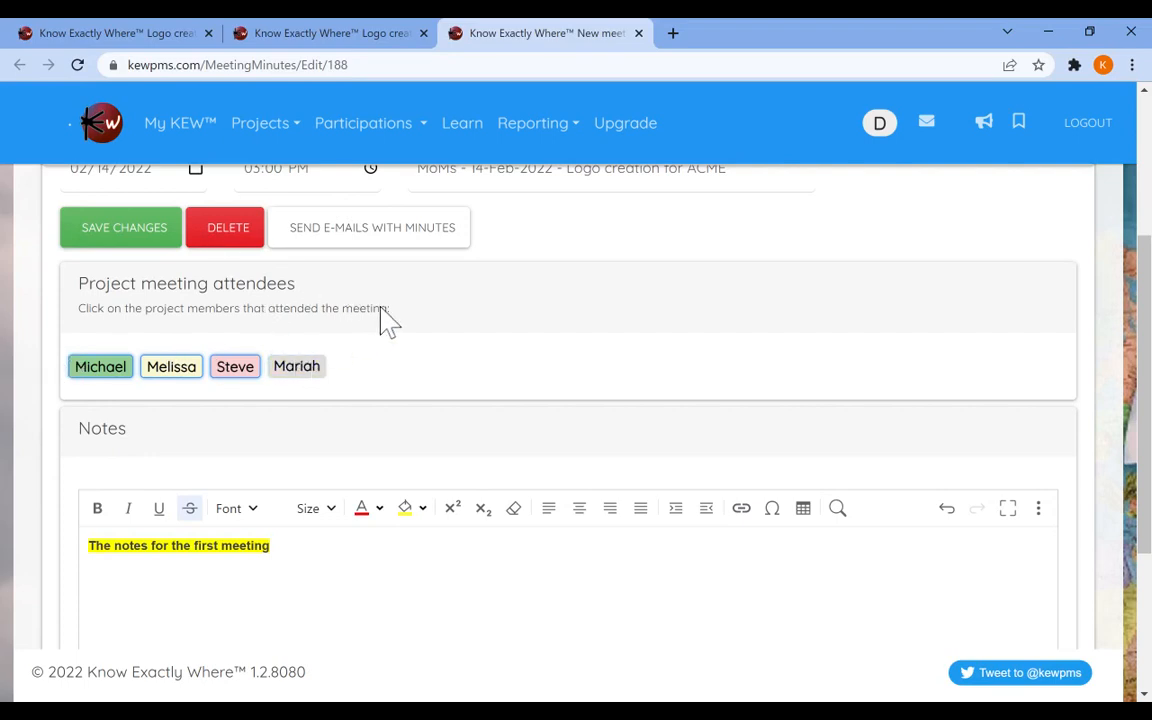
Add the line "These notes for the second meeting" below the existing notes and save the changes.
scroll(381, 319, "down", 1)
left_click(1047, 492)
type("THese notes for the")
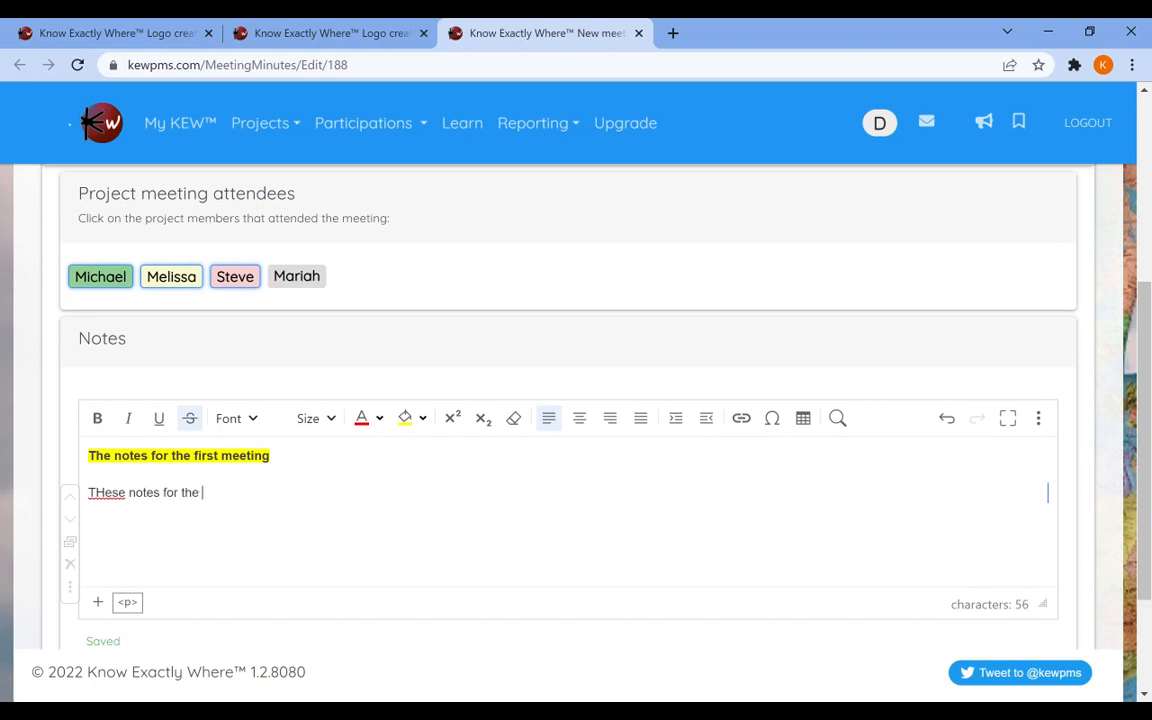
type(" second meeting")
key("ctrl+Left")
key("ctrl+Left")
key("ctrl+Left")
key("ctrl+Left")
key("ctrl+Left")
key("ctrl+Left")
key("Right")
key("Delete")
type("h")
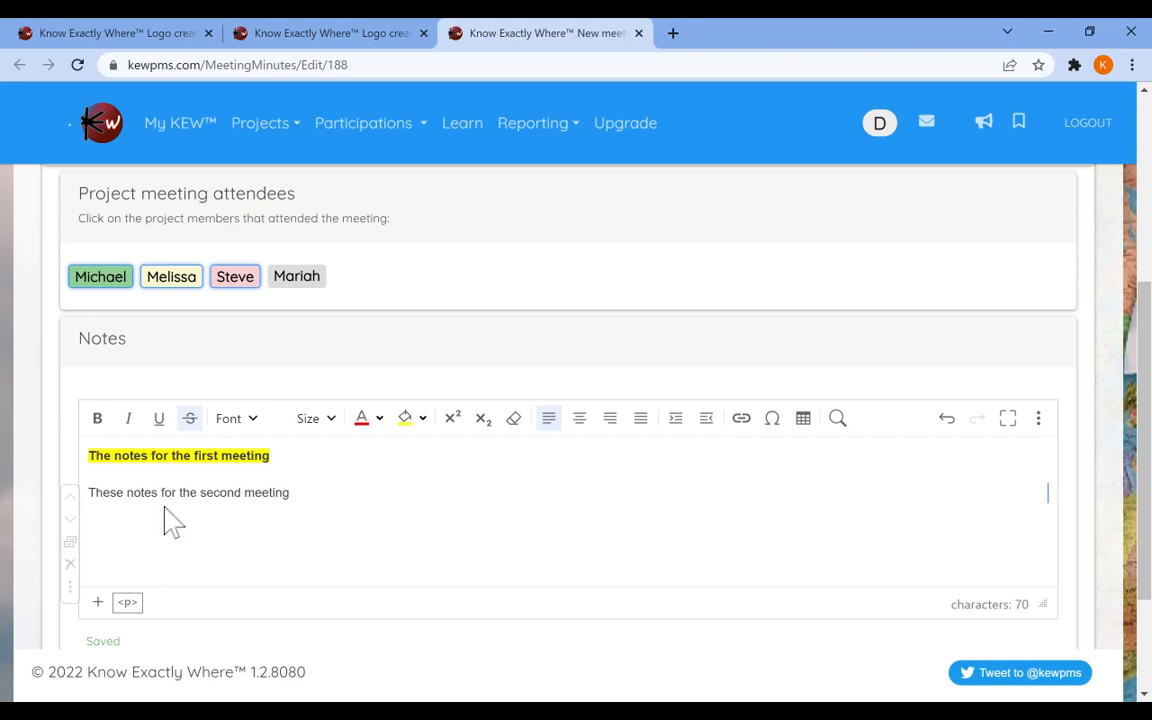
scroll(350, 600, "up", 5)
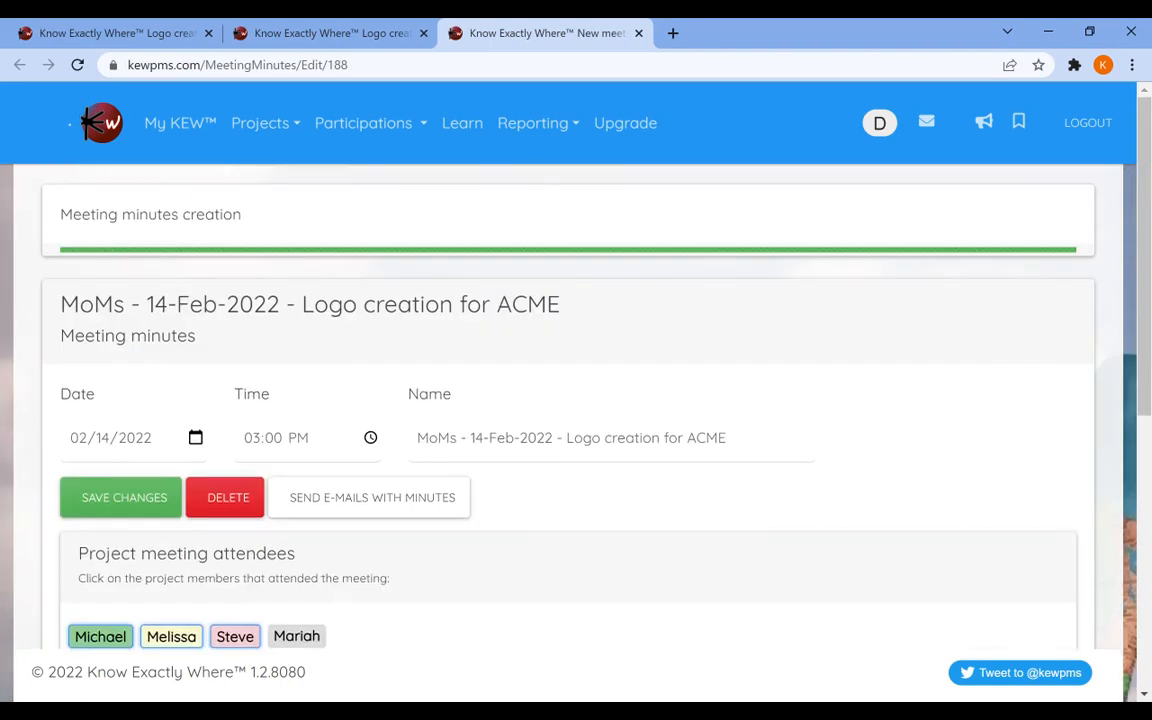
left_click(121, 497)
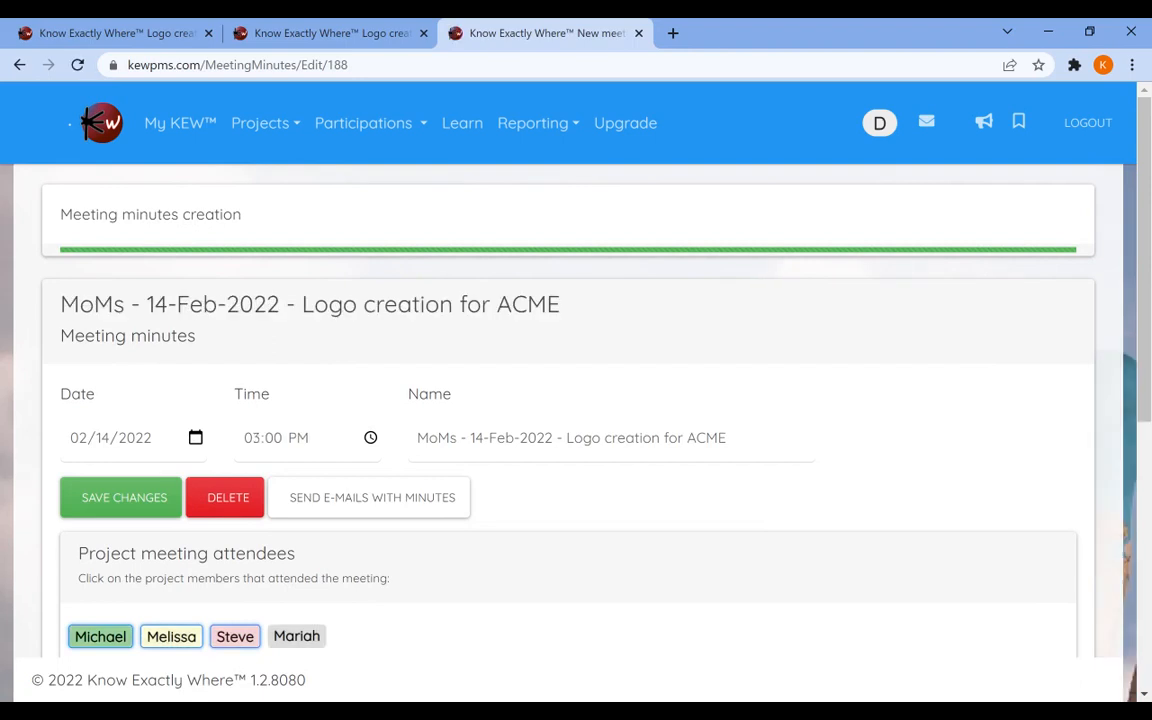
Return to the Logo creation for ACME project and create new meeting minutes copied from the last meeting minutes.
left_click(245, 118)
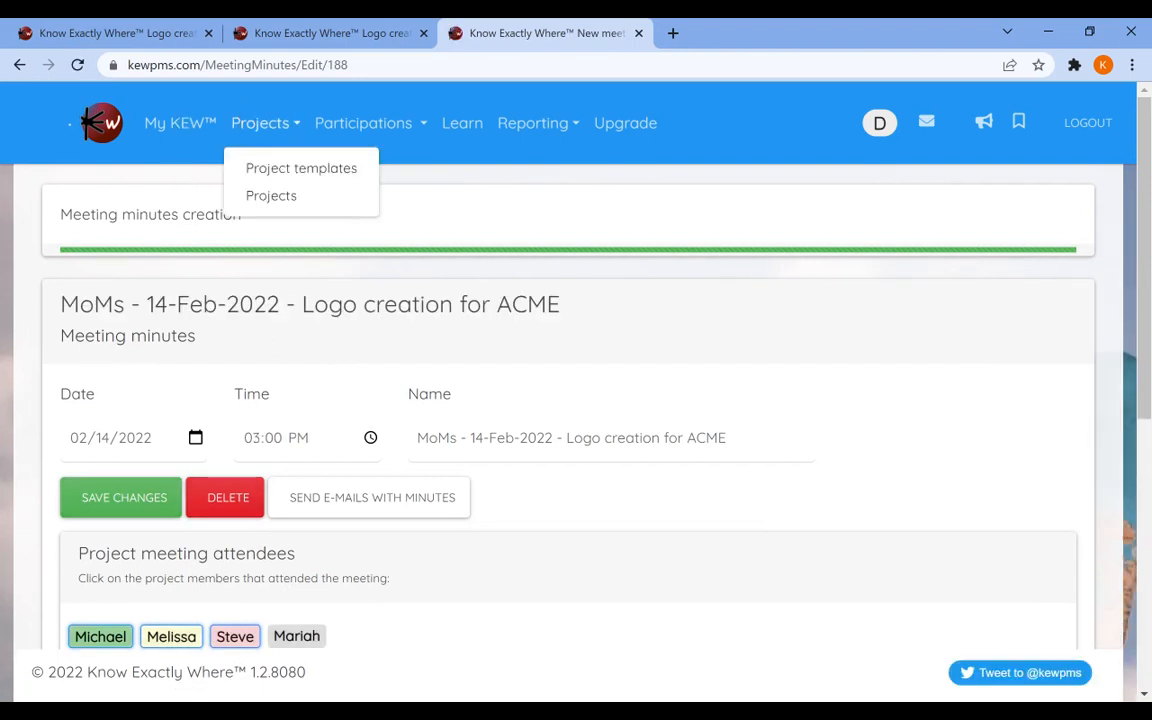
left_click(271, 195)
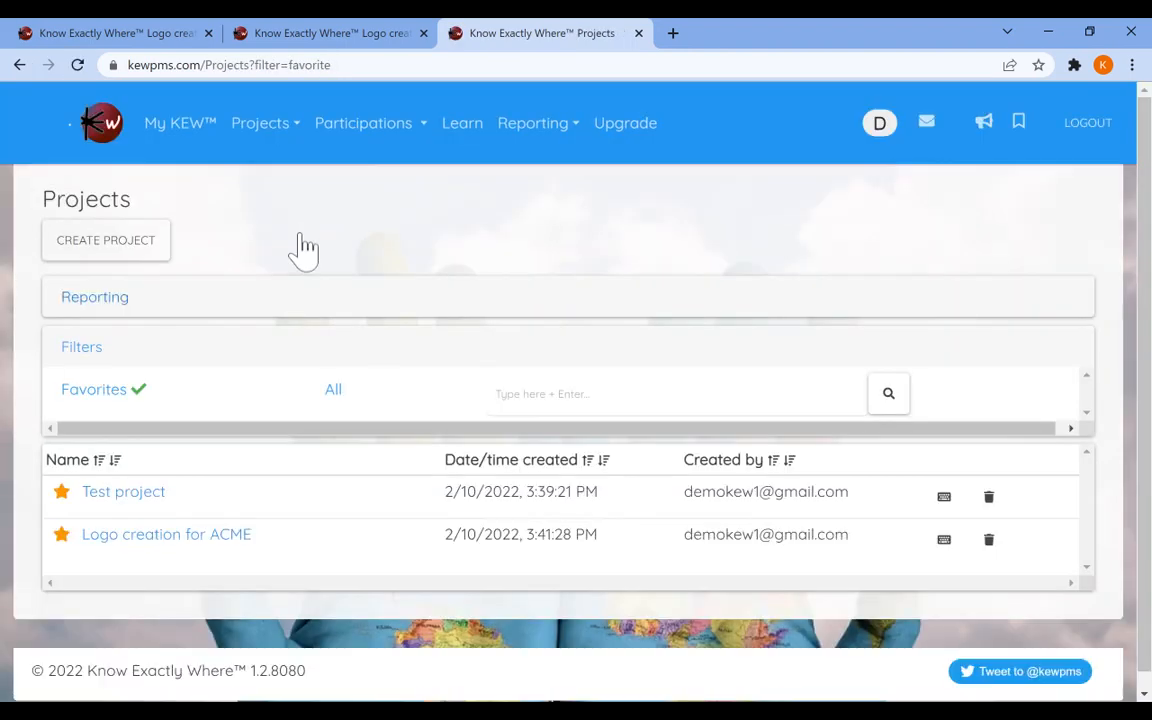
left_click(200, 536)
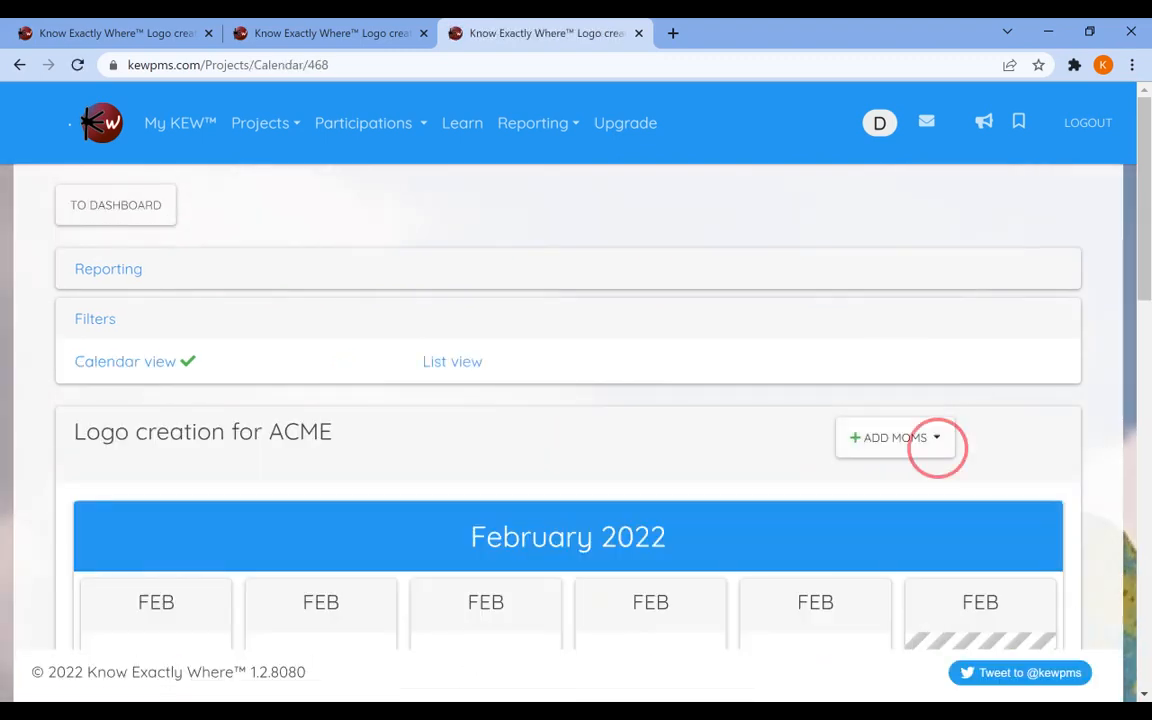
left_click(895, 437)
left_click(951, 506)
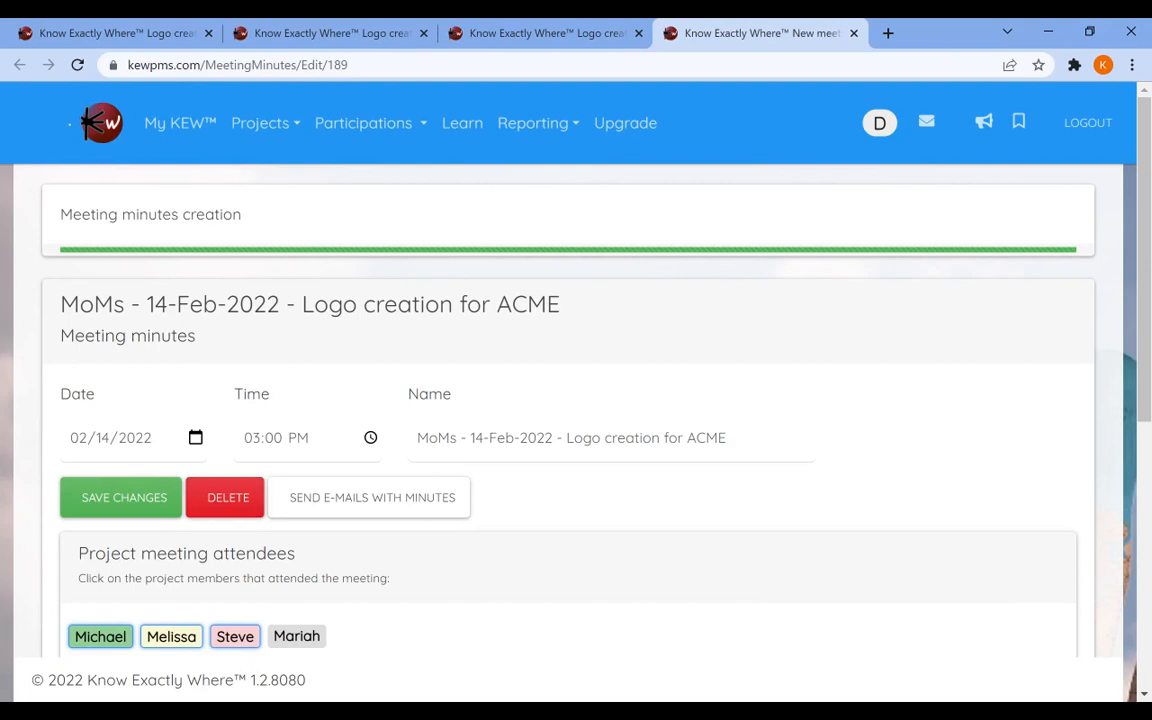
Set the meeting date to 02/21/2022 and mark Mariah as an attendee.
left_click(186, 437)
left_click(121, 629)
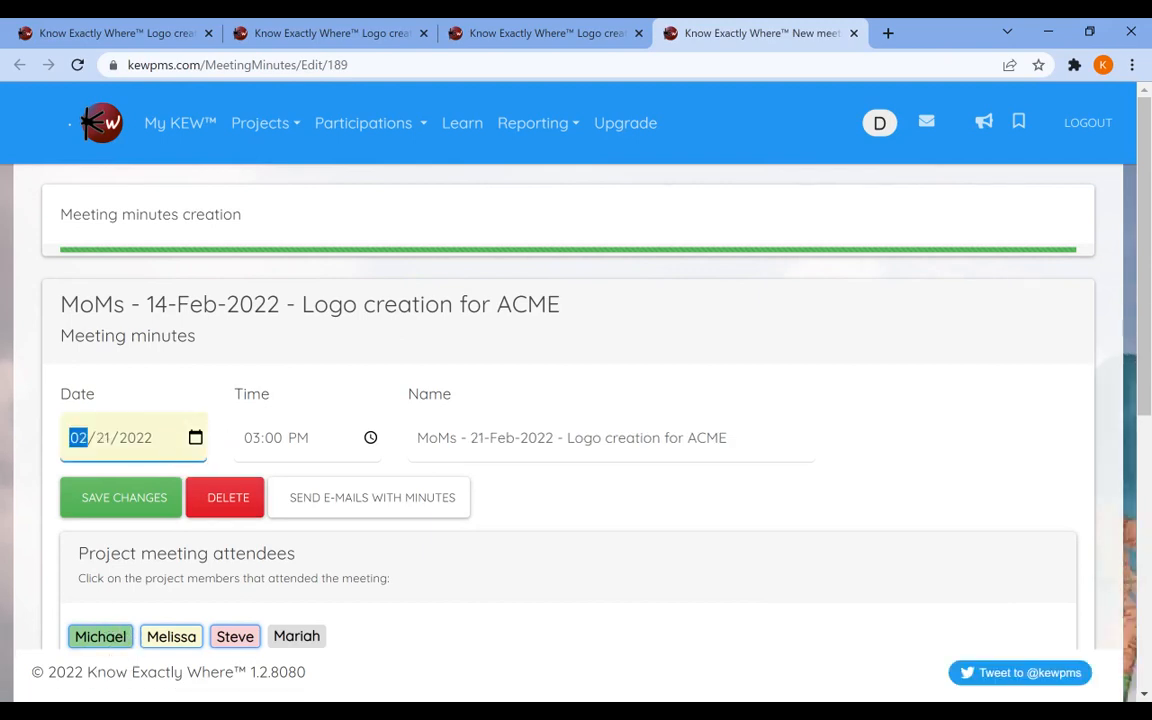
scroll(576, 420, "down", 1)
left_click(298, 545)
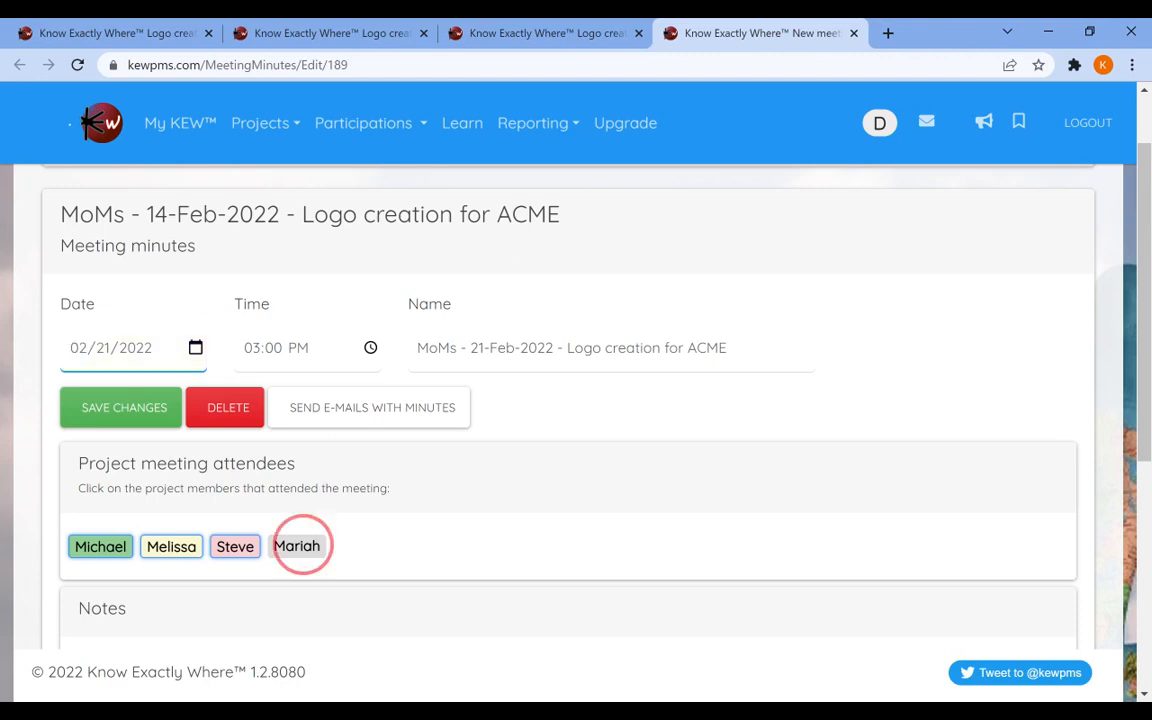
Add the line "These notes for the third meeting" after a blank line in the notes and save the changes.
scroll(522, 674, "down", 3)
left_click(1046, 492)
key("Return")
key("Return")
type("The")
key("BackSpace")
key("BackSpace")
key("BackSpace")
key("BackSpace")
type("These notes for the third meeting")
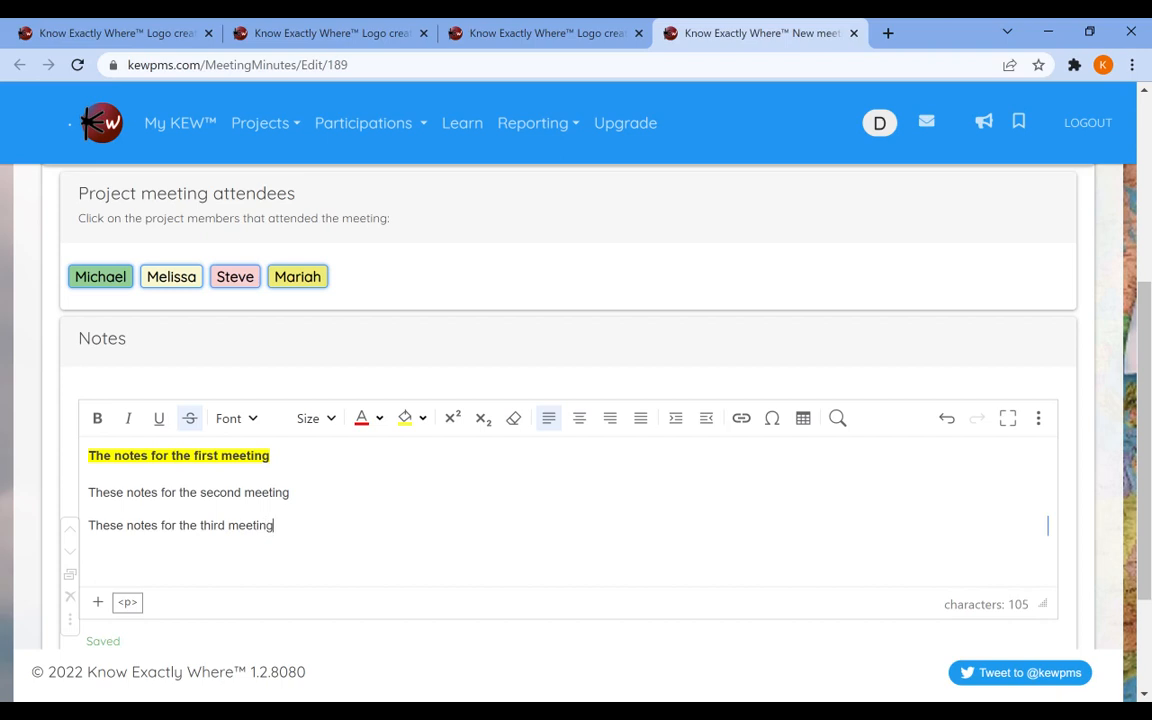
scroll(465, 496, "up", 4)
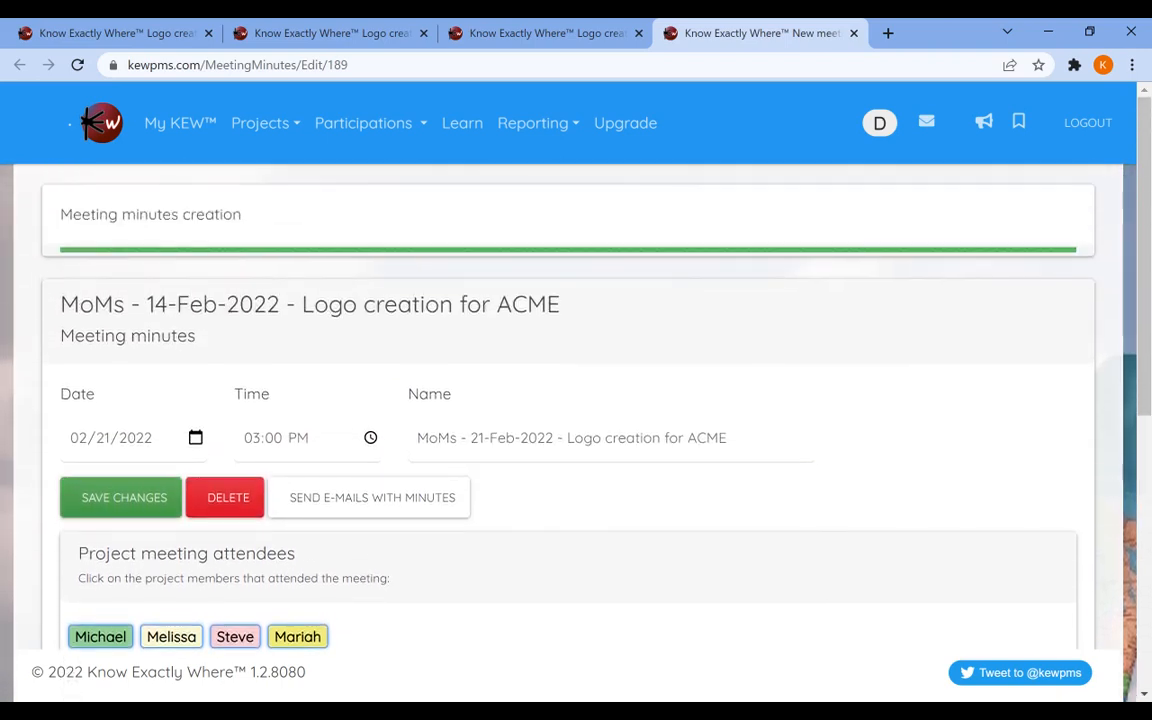
left_click(120, 497)
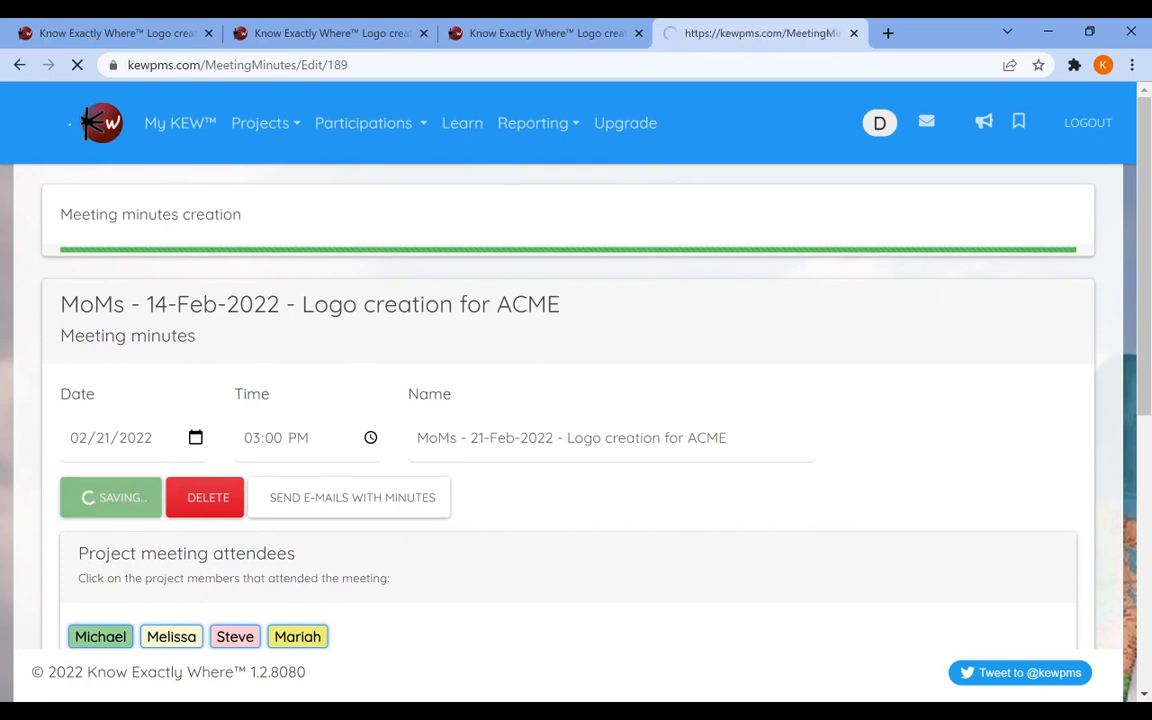
Send the meeting minutes by e-mail to the attendees and dismiss the notice.
left_click(172, 637)
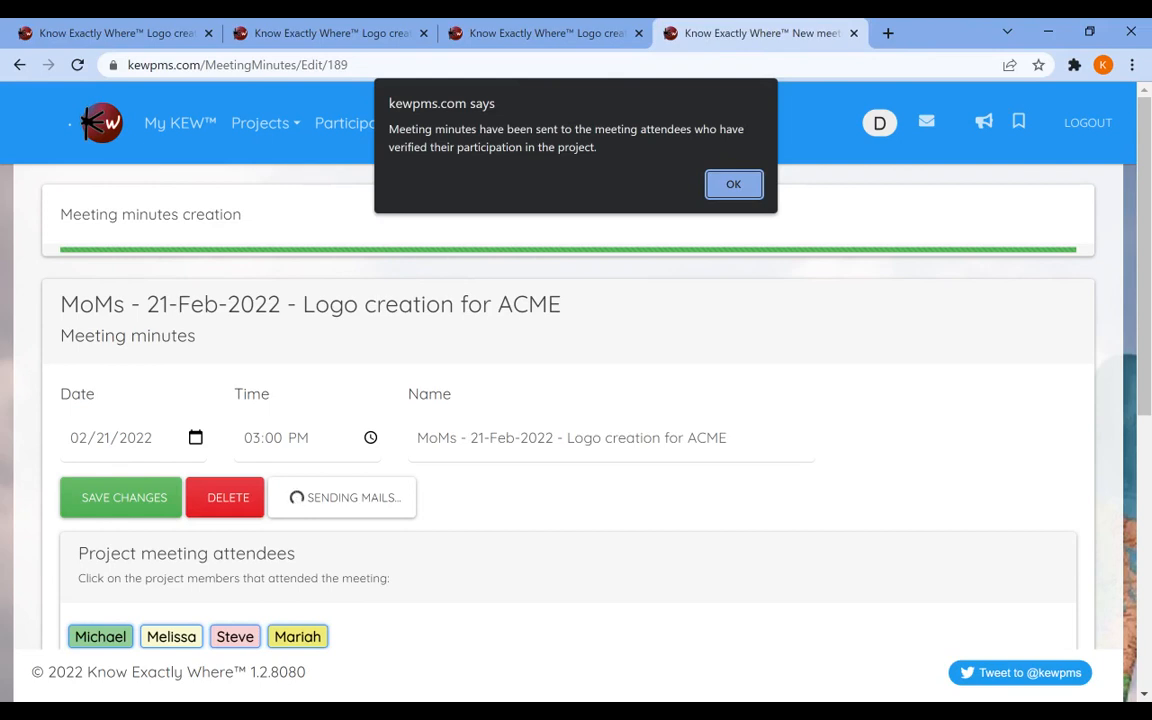
key("Return")
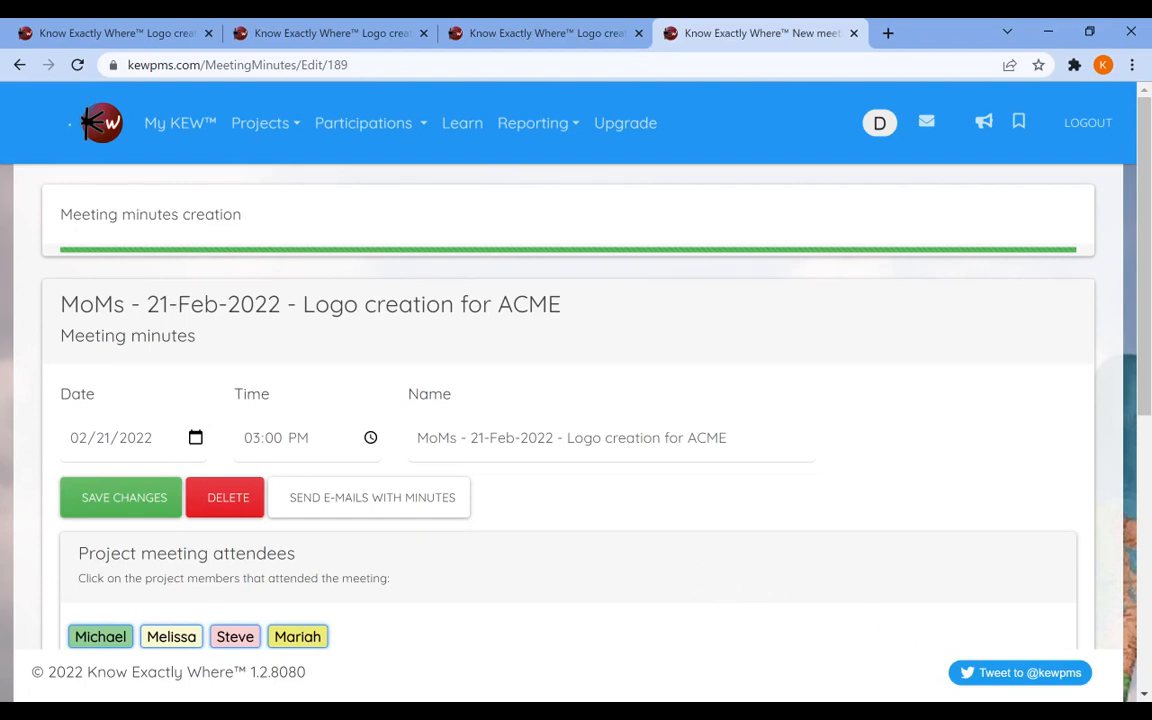
Return to the Logo creation for ACME project and open the MoMs - 21-Feb-2022 meeting minutes for editing.
left_click(260, 122)
left_click(270, 193)
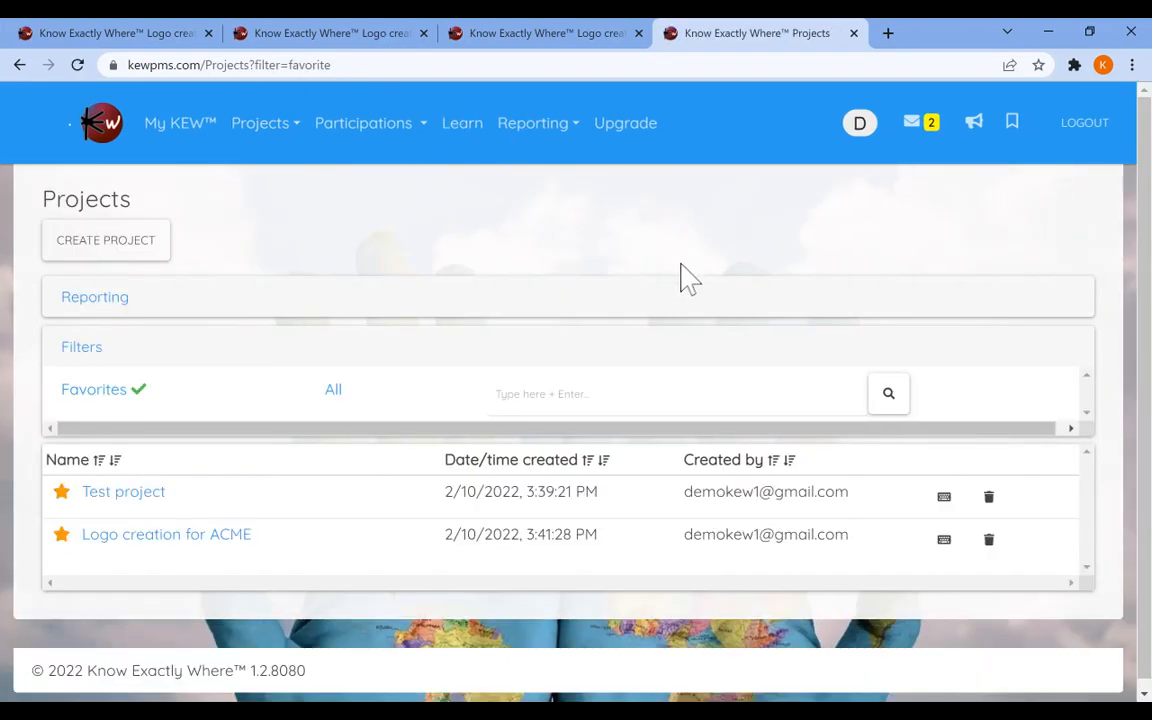
left_click(166, 534)
left_click(942, 440)
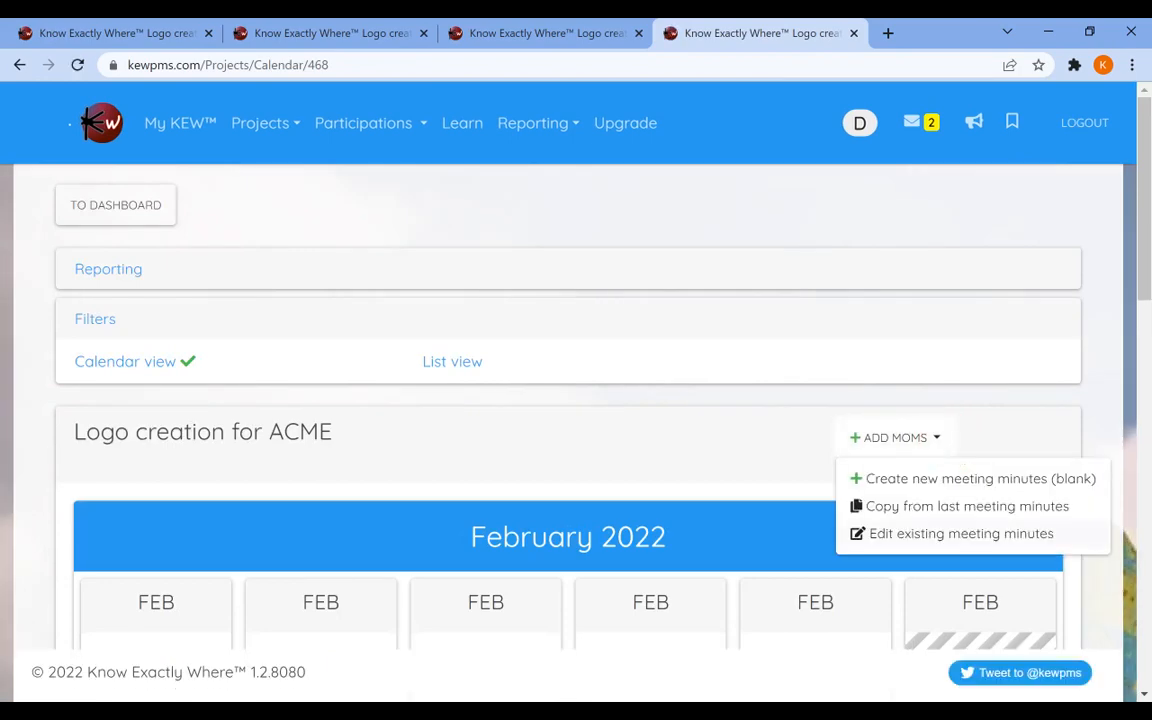
left_click(961, 533)
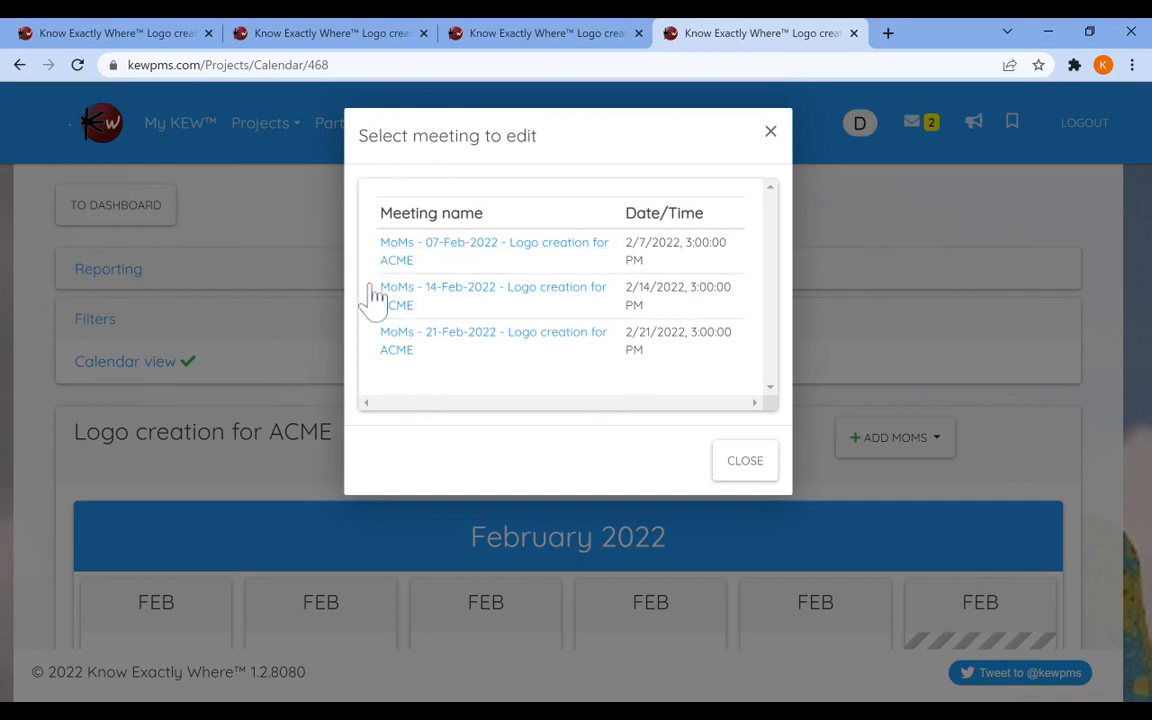
left_click(505, 292)
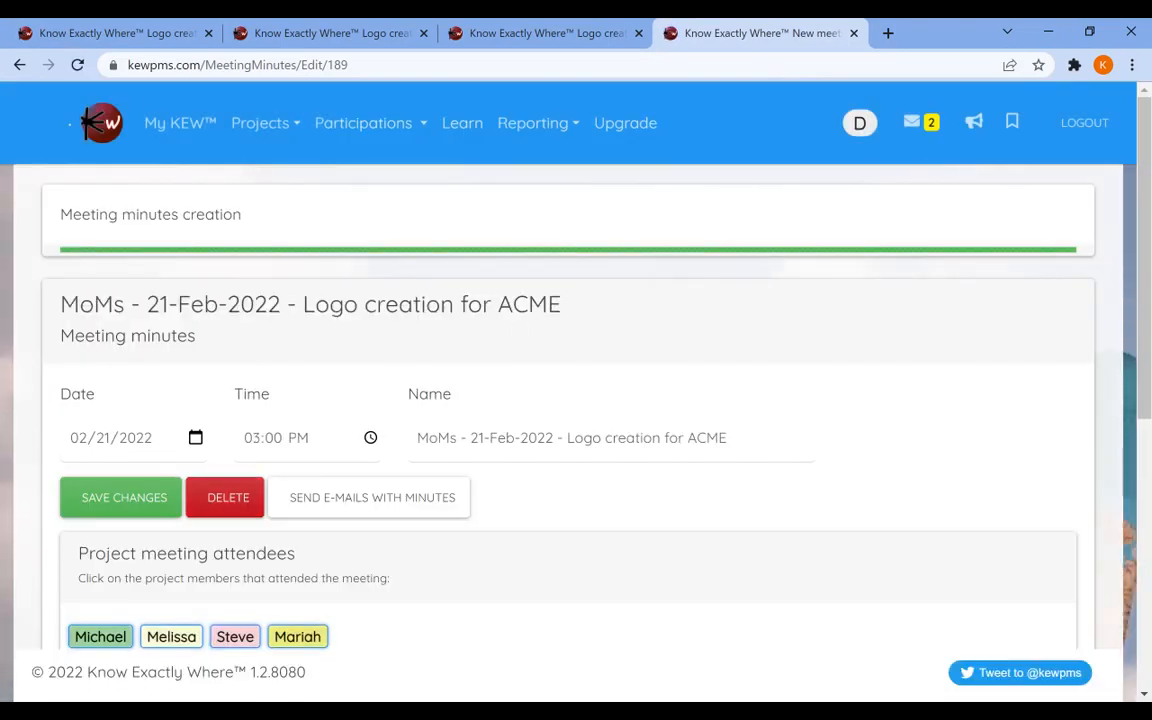
Delete the MoMs - 21-Feb-2022 meeting minutes.
left_click(205, 505)
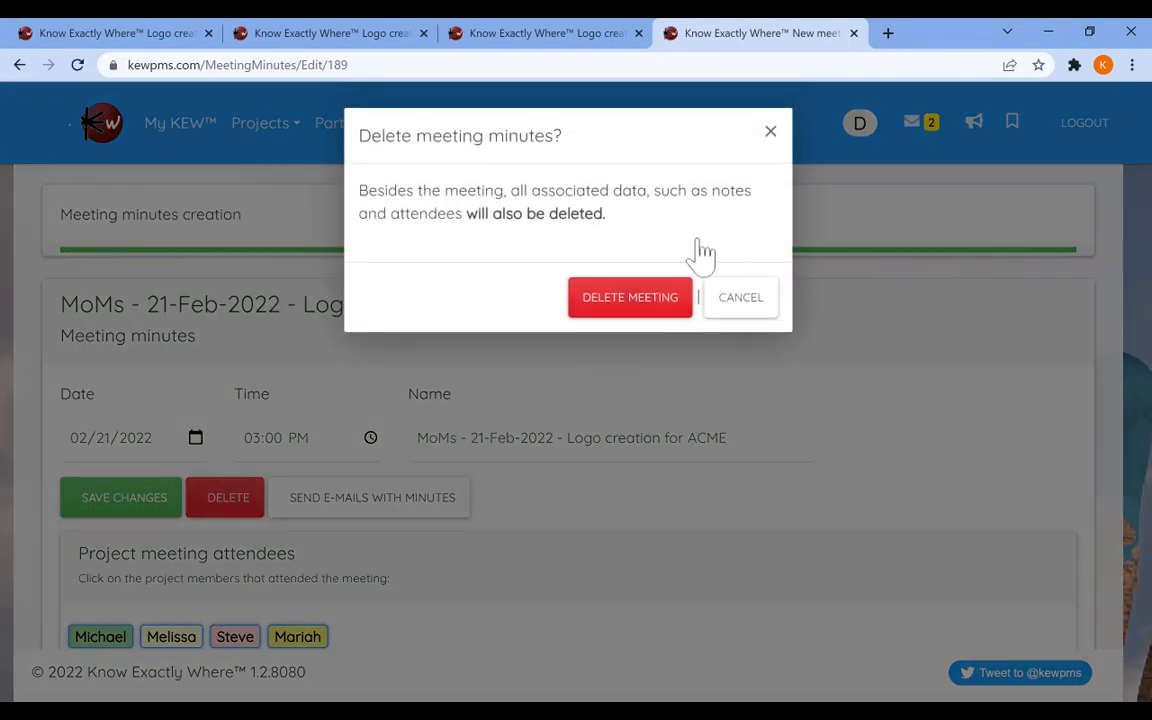
left_click(850, 240)
scroll(460, 540, "down", 1)
scroll(463, 540, "down", 3)
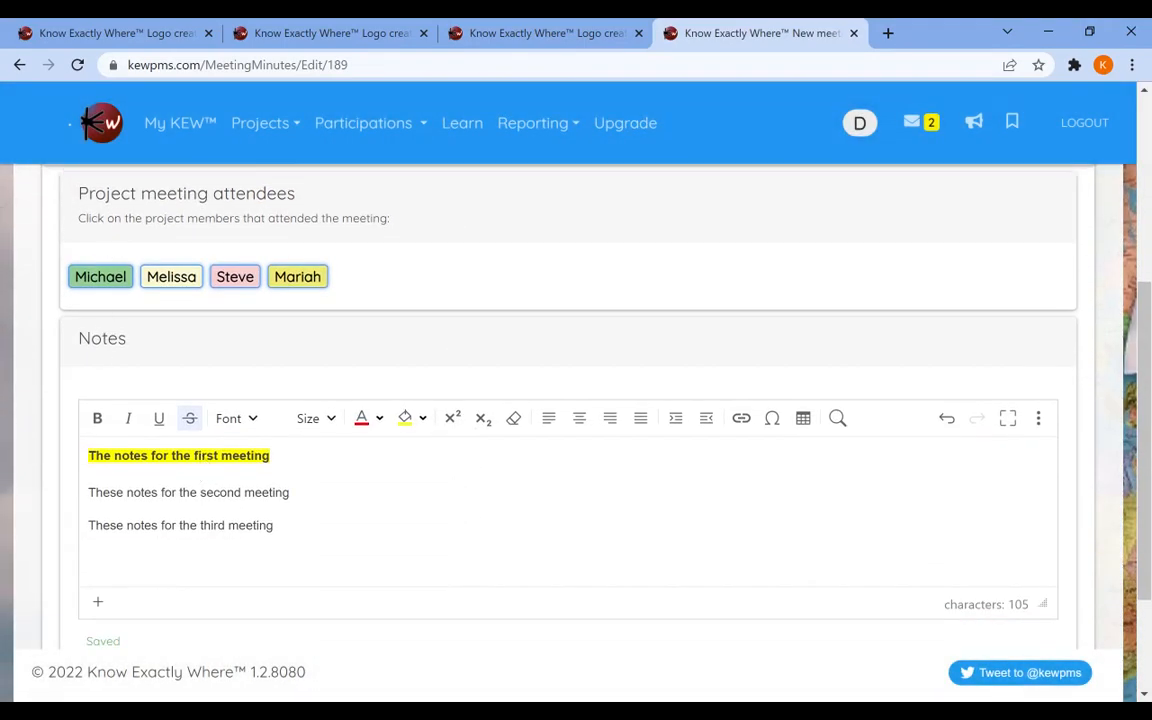
scroll(290, 445, "up", 2)
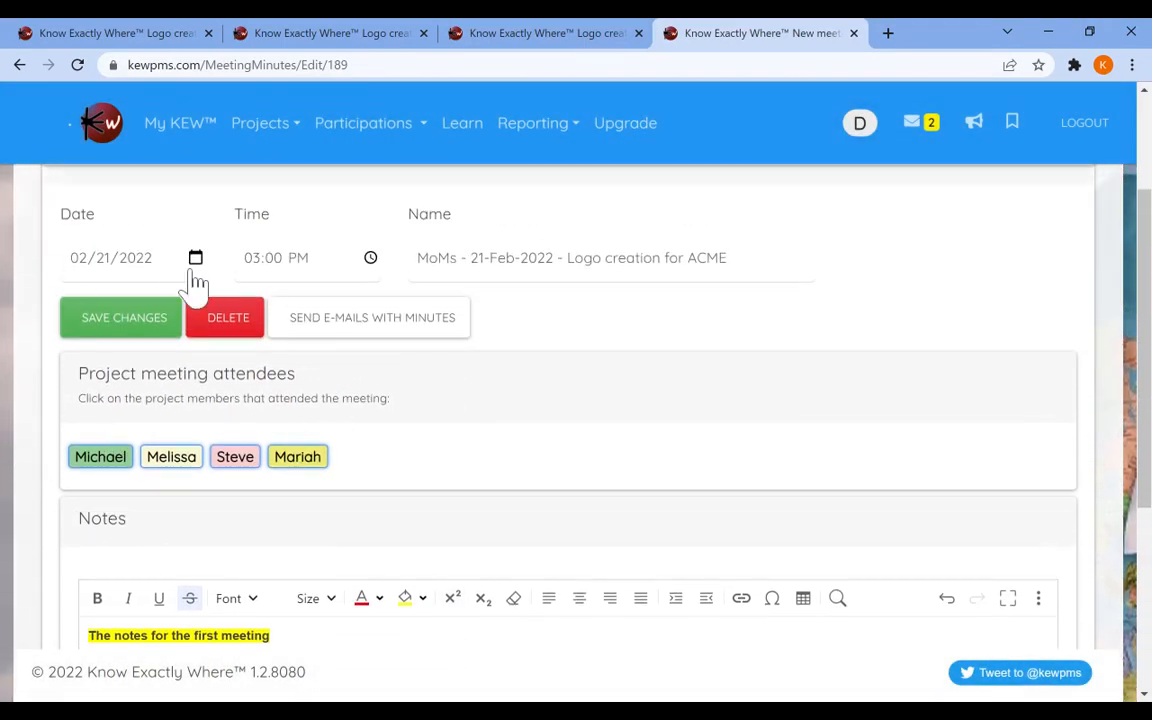
left_click(226, 314)
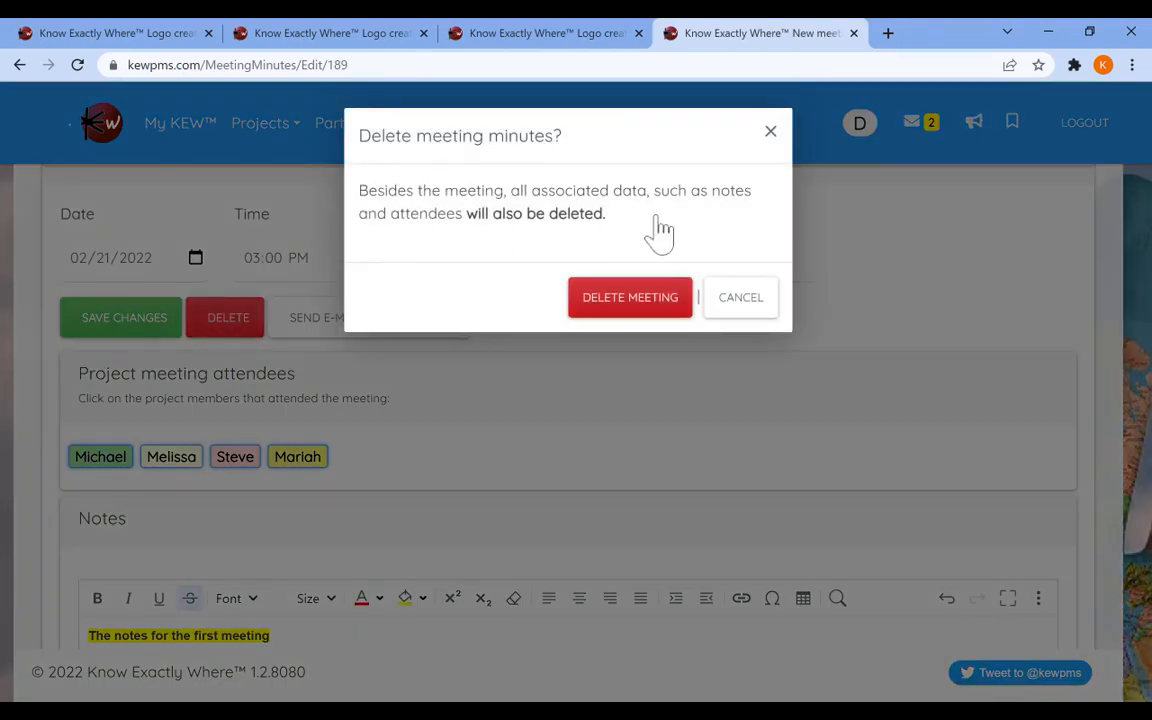
key("Return")
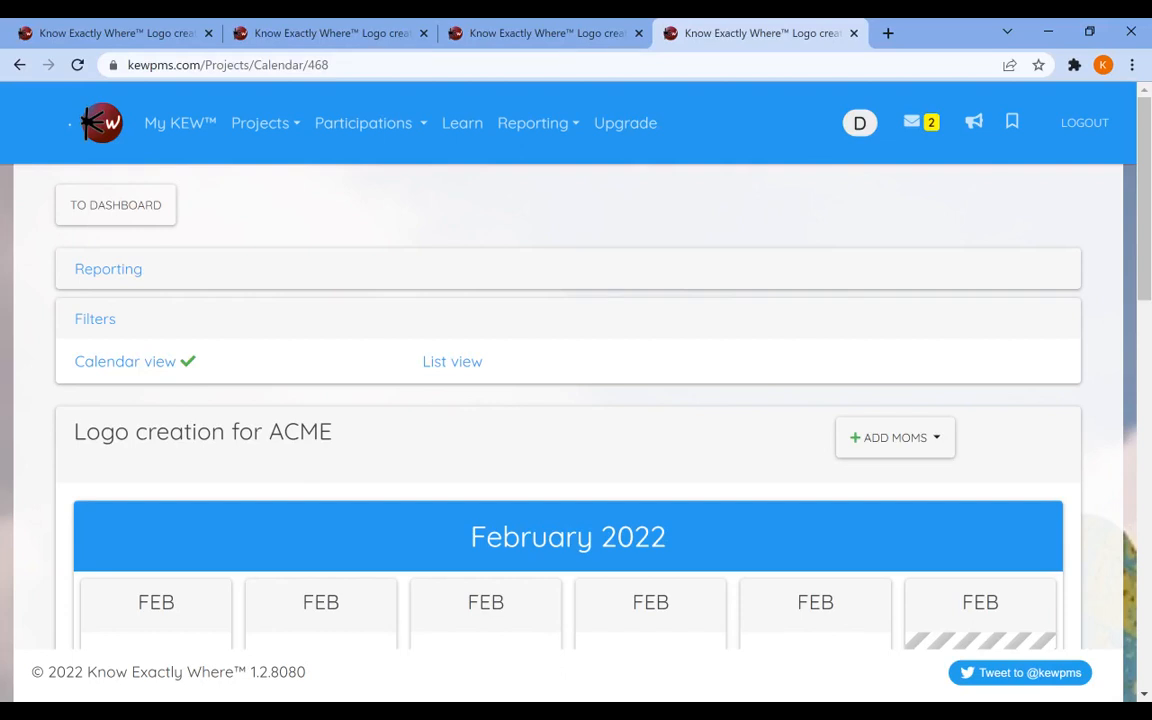
Open the meeting minutes messages in the portal inbox, view the first 21-Feb-2022 message, and close it.
left_click(920, 122)
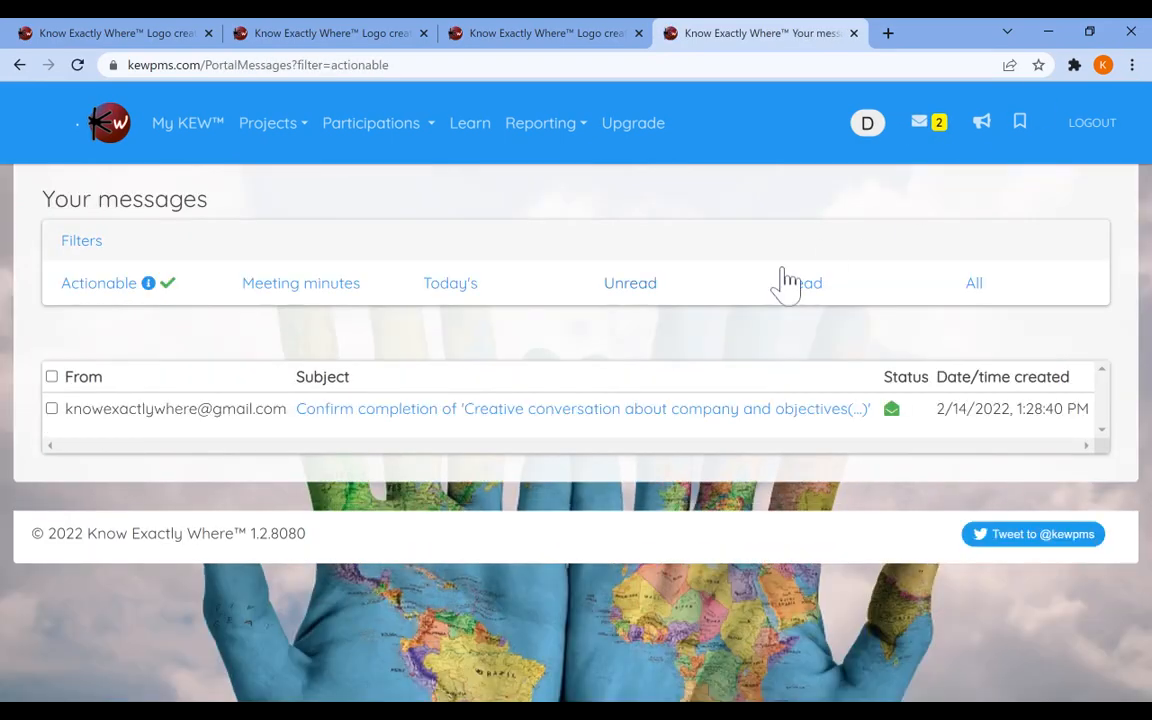
left_click(265, 283)
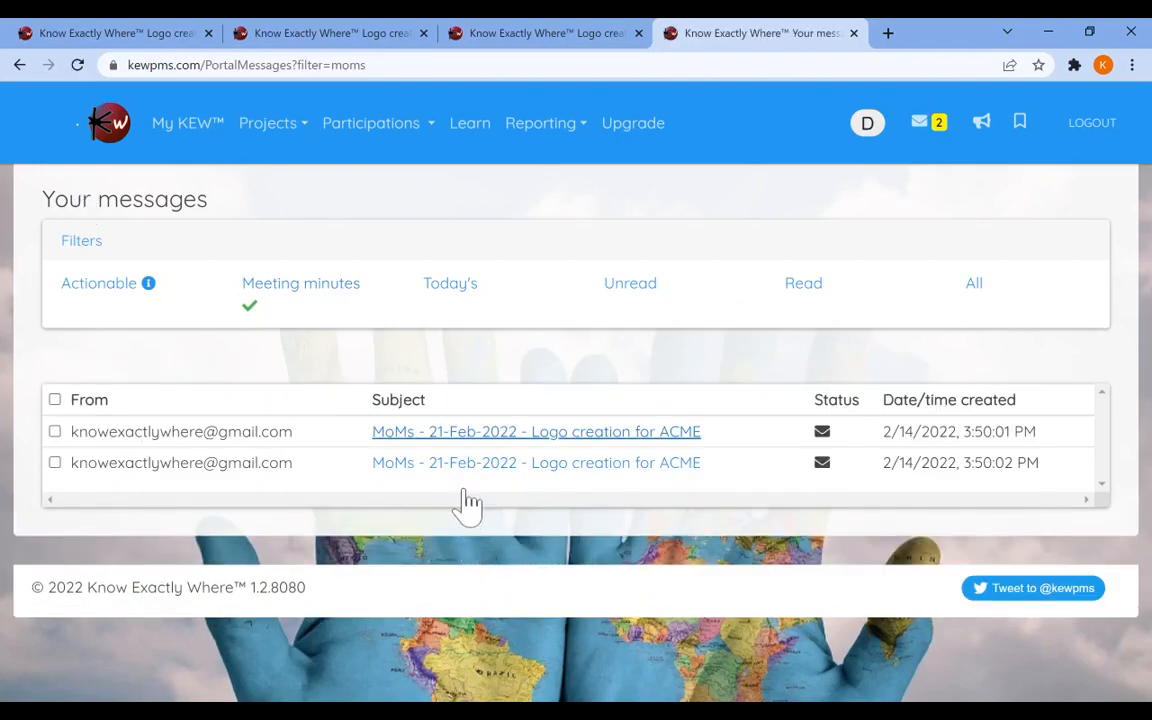
left_click(517, 431)
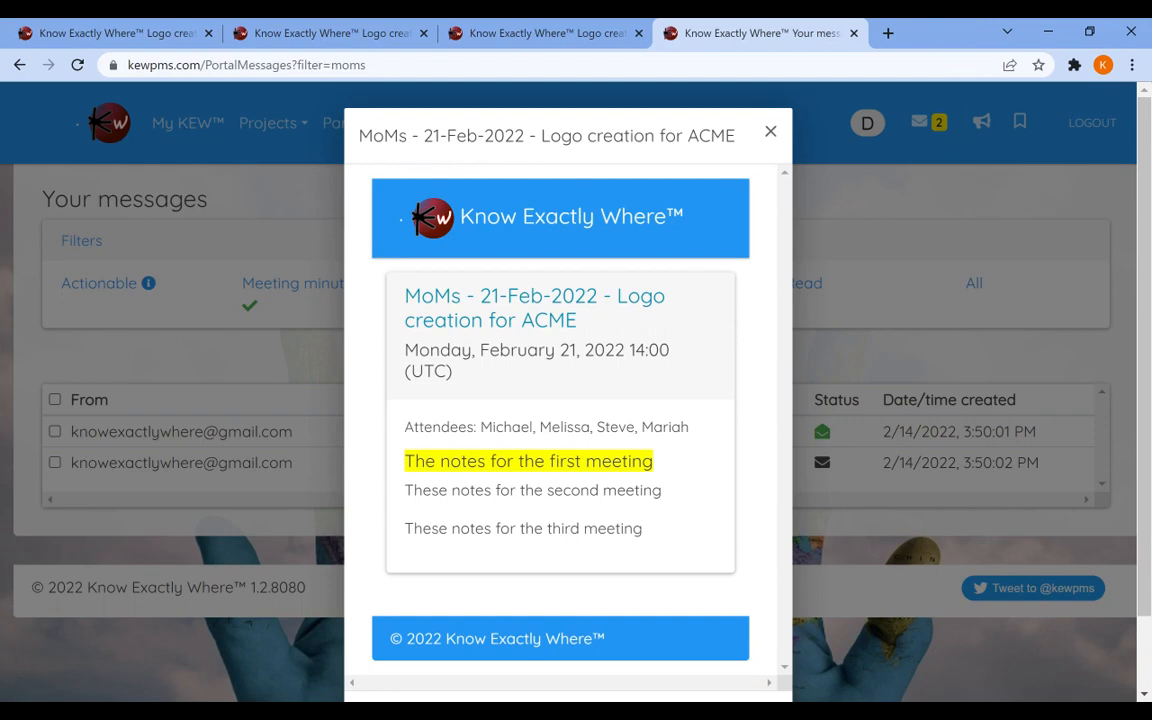
left_click(771, 131)
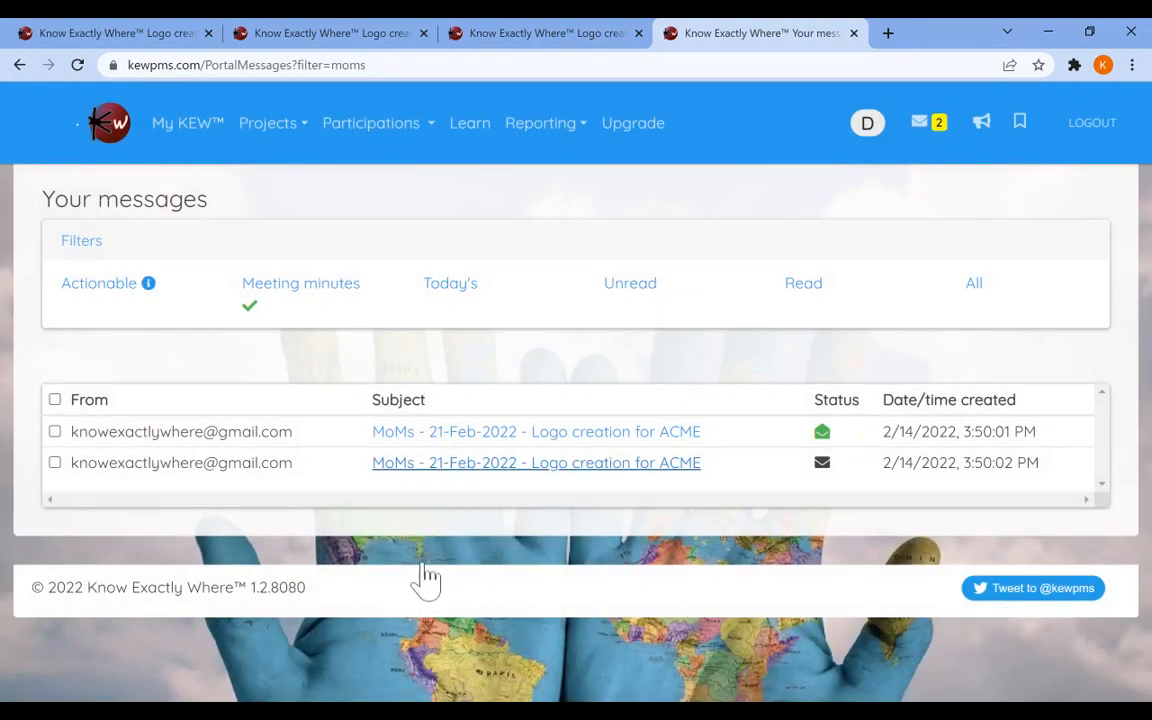